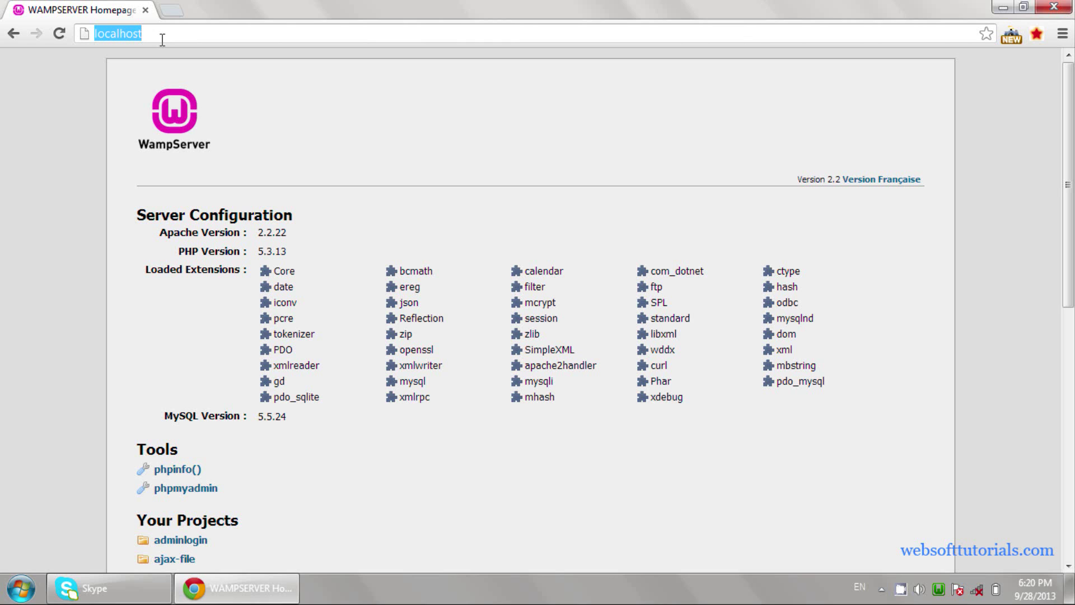
- Load localhost/wordpress_english/wp-admin in Chrome's address bar
type("localhost/")
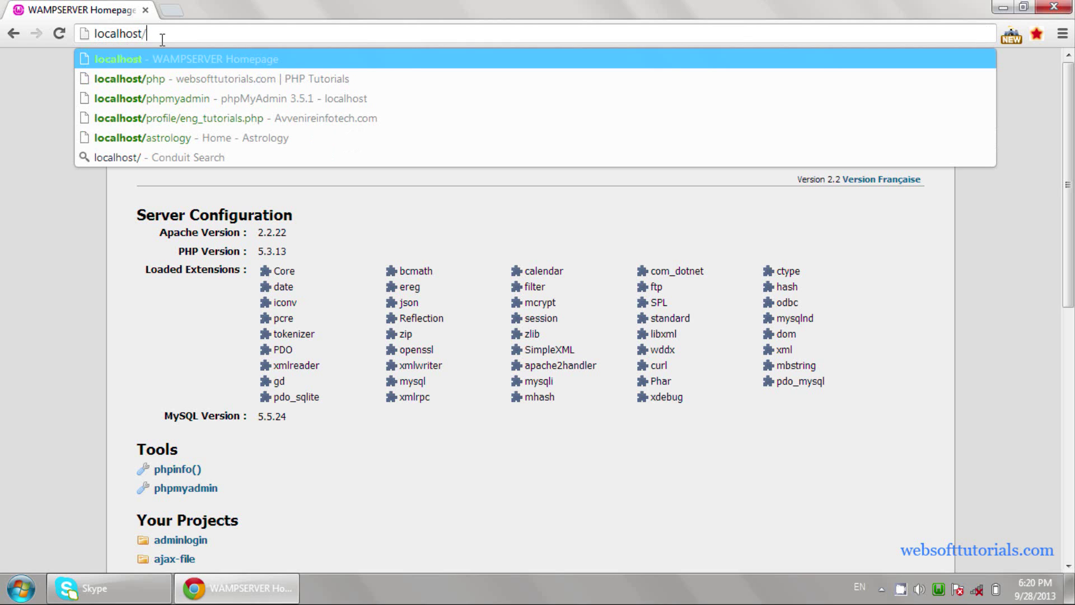
type("wordpress")
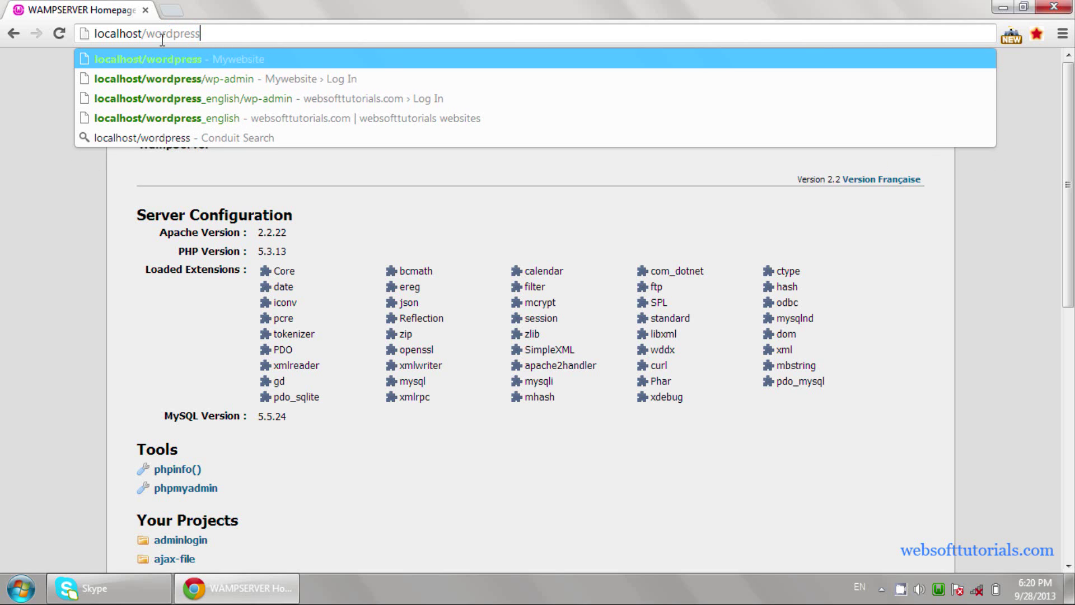
type("_engls")
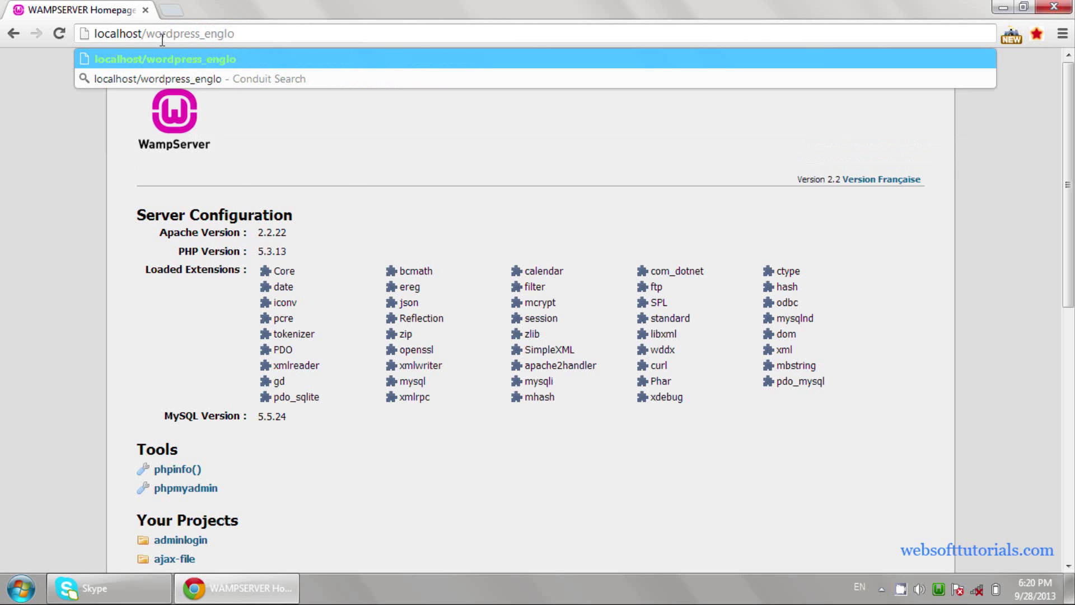
key("BackSpace")
type("ish/")
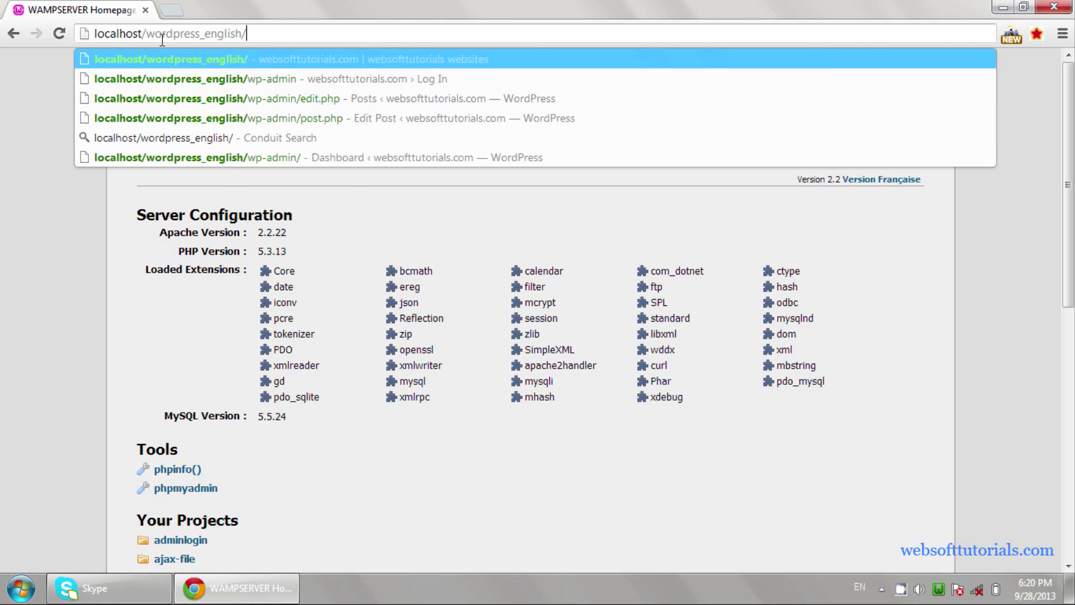
type("wp")
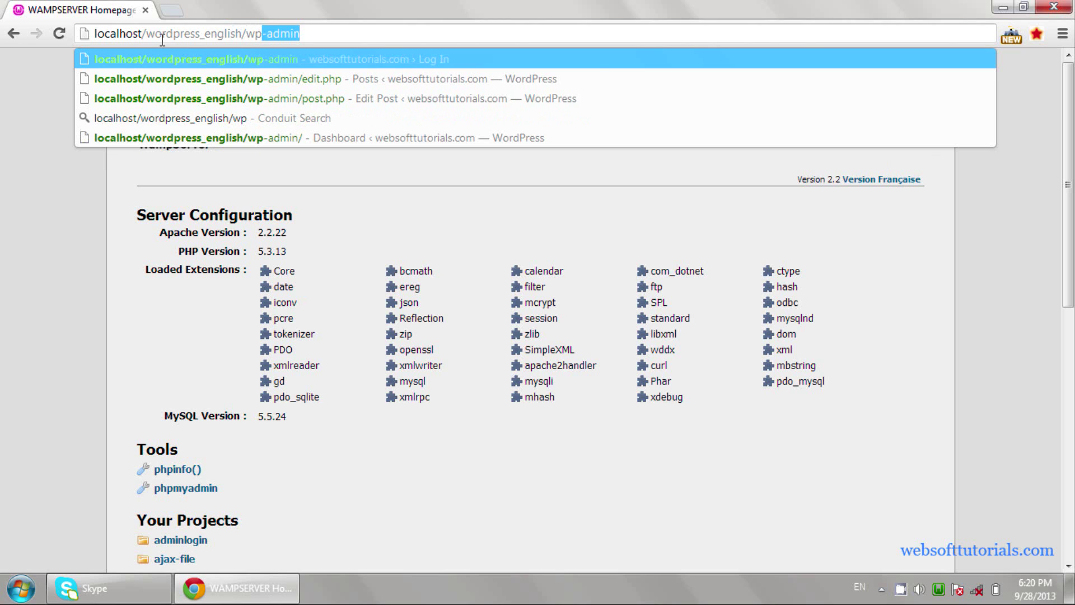
type("-admin")
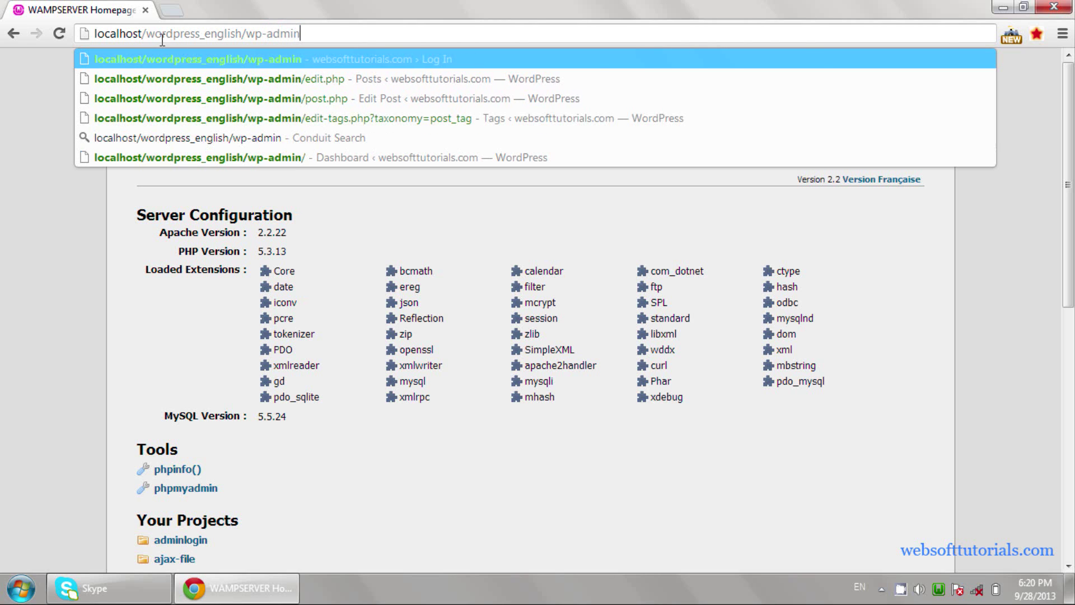
key("Return")
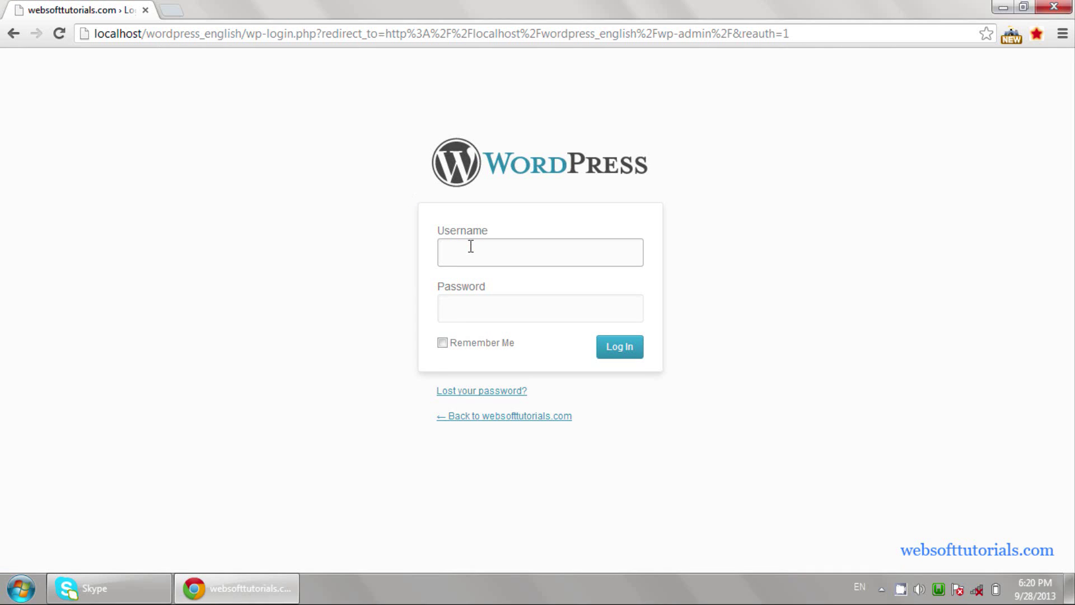
- Log in on the WordPress form with the admin username and its account password
left_click(471, 246)
type("a")
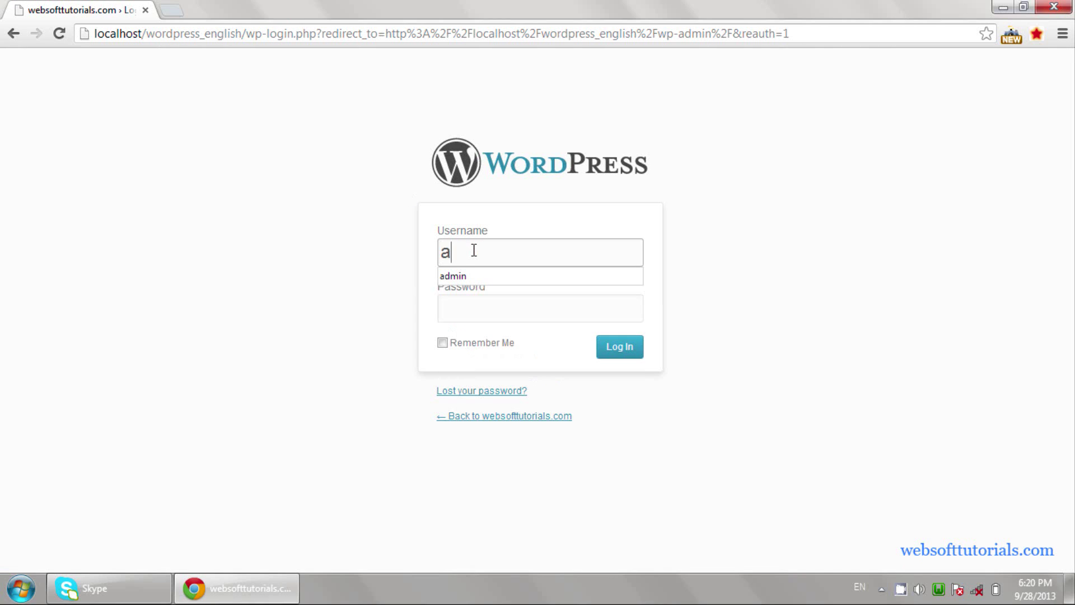
type("dmin")
key("Tab")
type("ad")
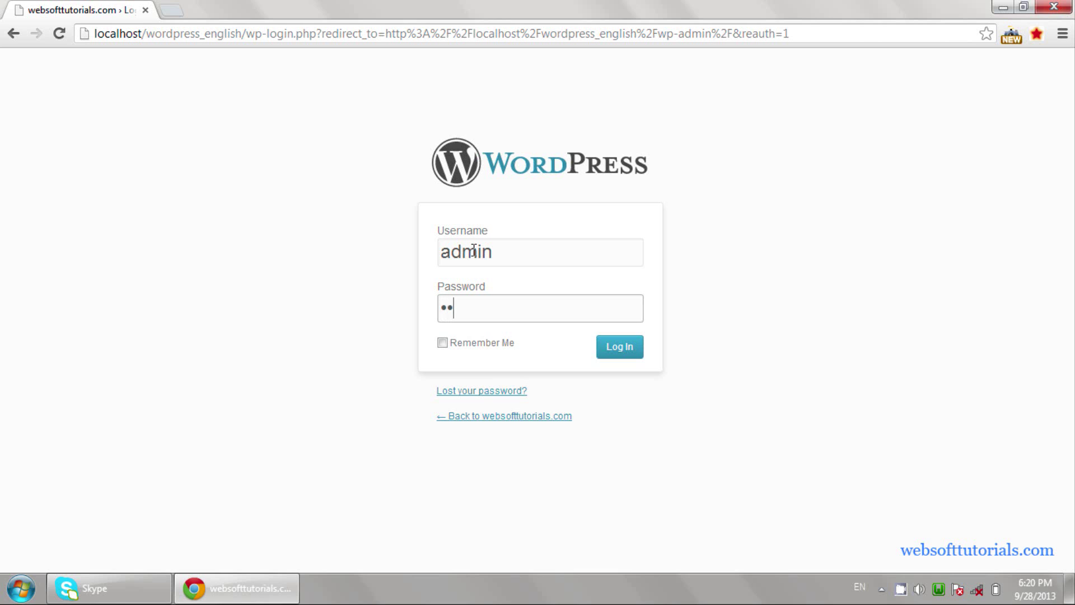
type("min")
key("Return")
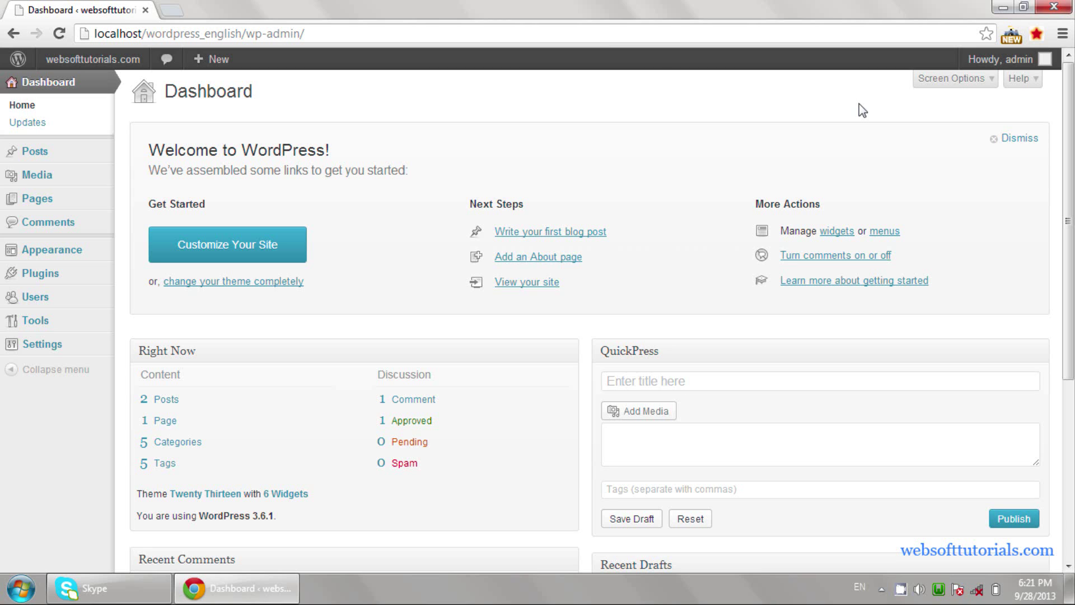
- Open Edit My Profile from the 'Howdy, admin' toolbar menu
mouse_move(1012, 63)
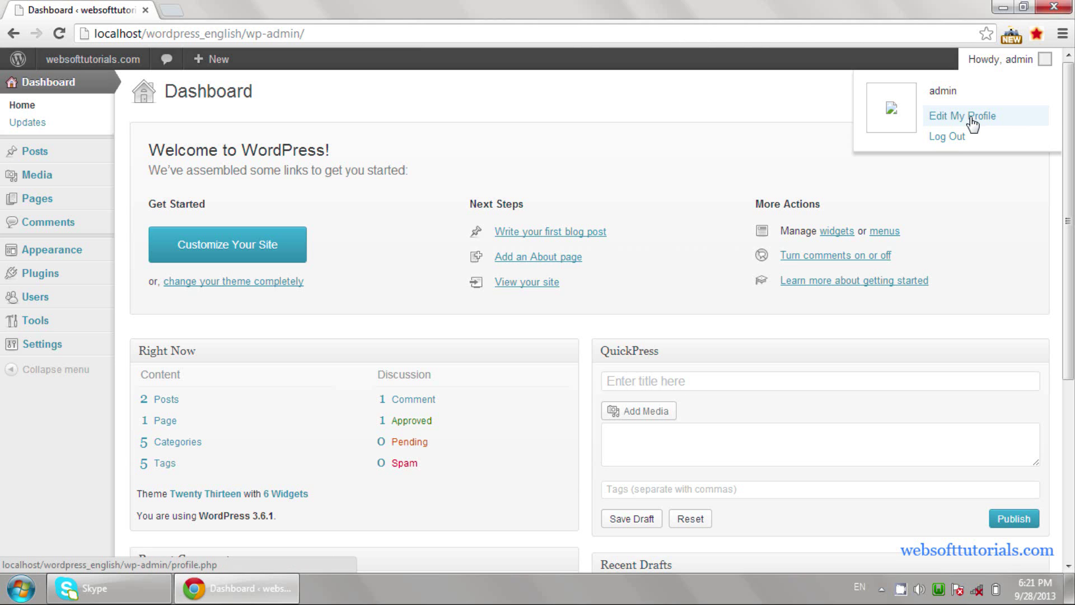
scroll(972, 123, "down", 4)
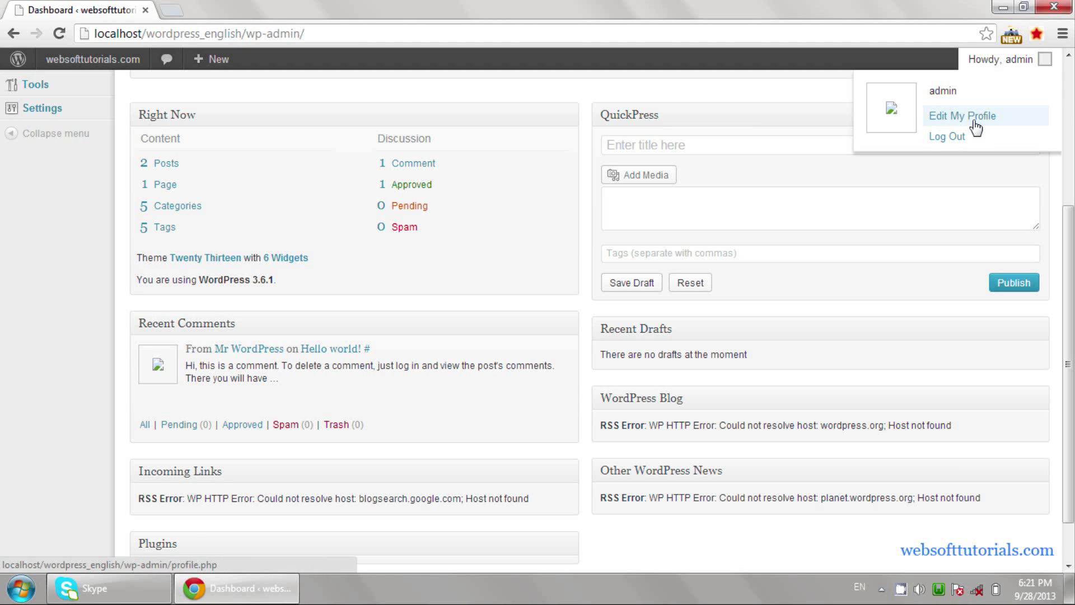
left_click(974, 119)
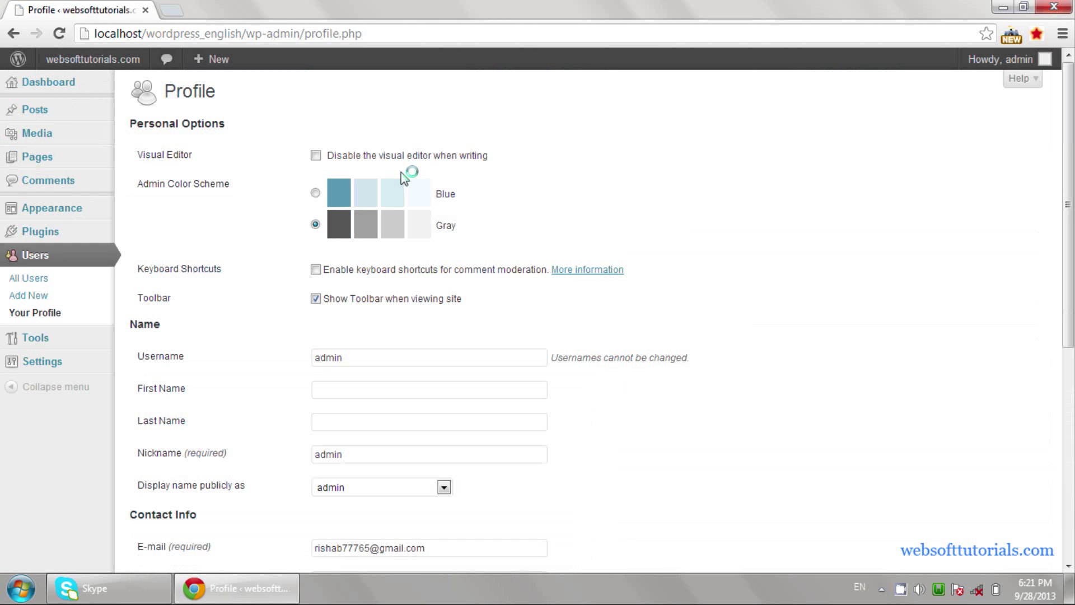
scroll(216, 312, "down", 3)
scroll(214, 307, "up", 1)
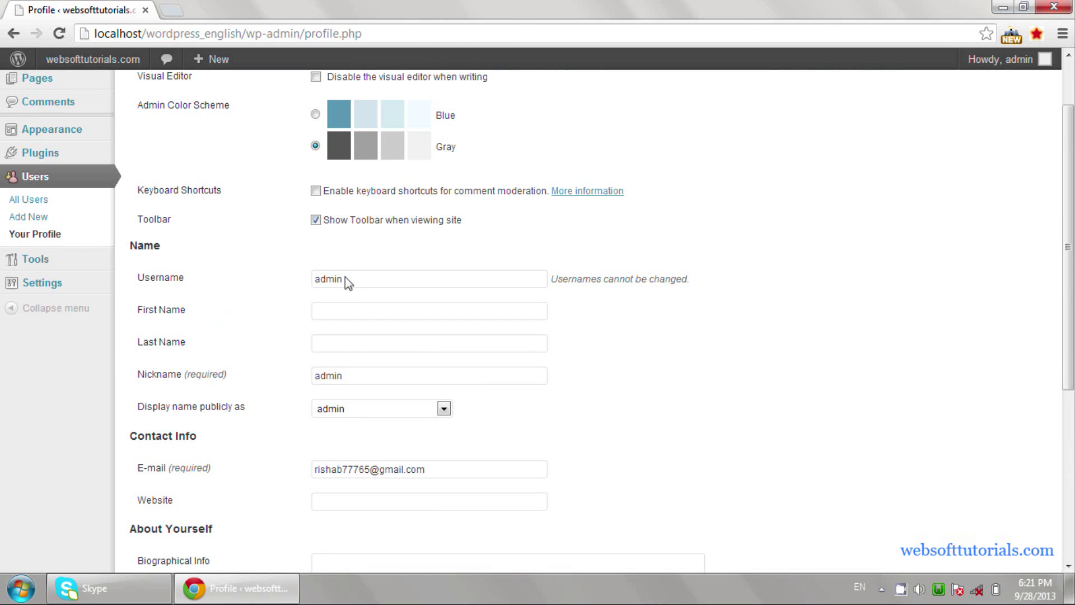
left_click_drag(353, 281, 291, 286)
scroll(289, 289, "down", 3)
left_click(442, 160)
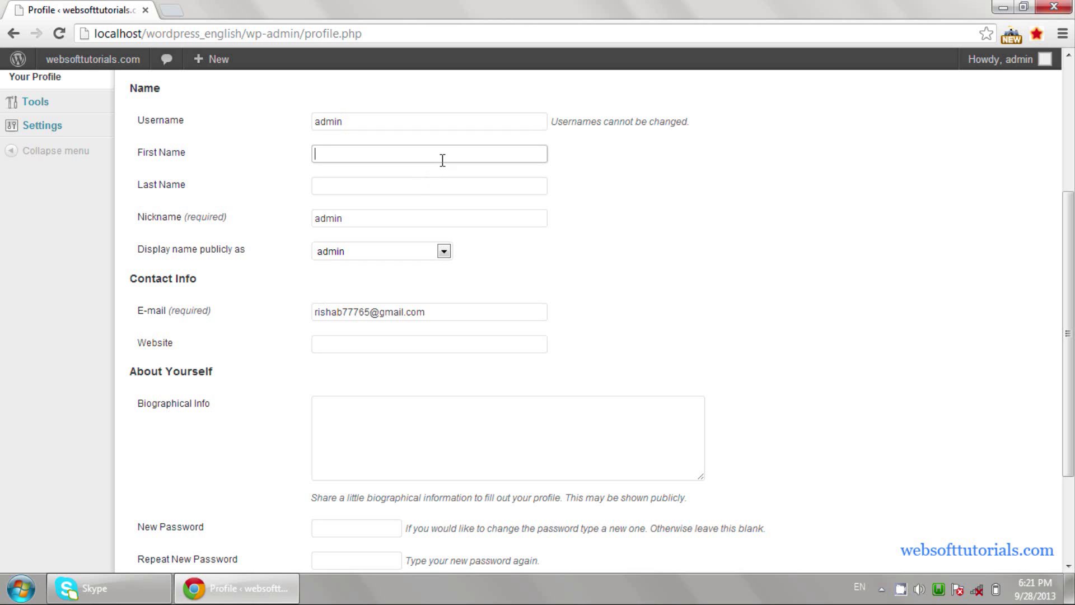
left_click(409, 190)
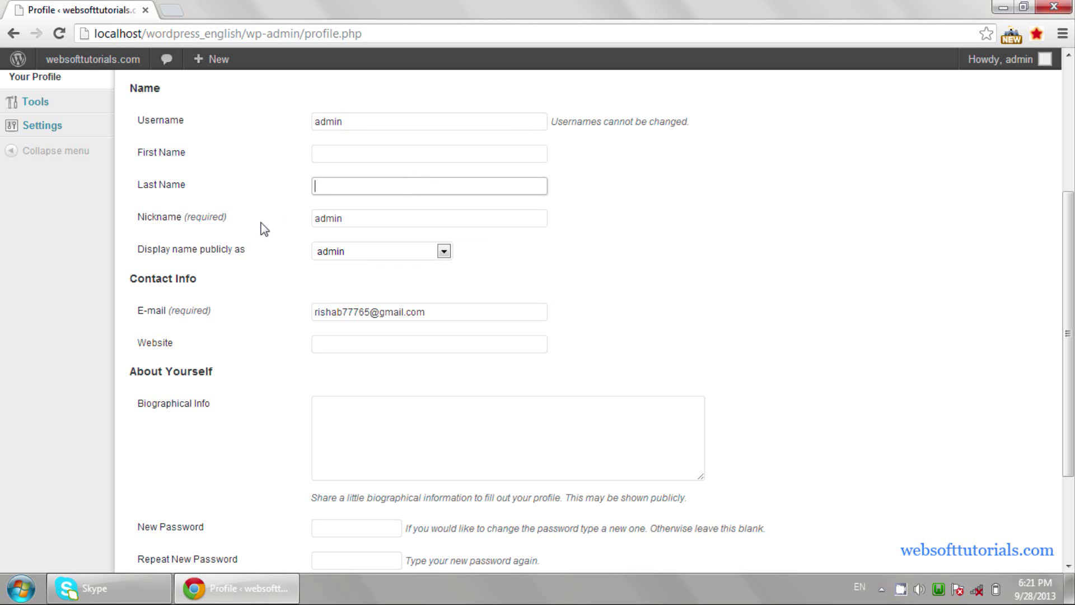
scroll(263, 233, "down", 2)
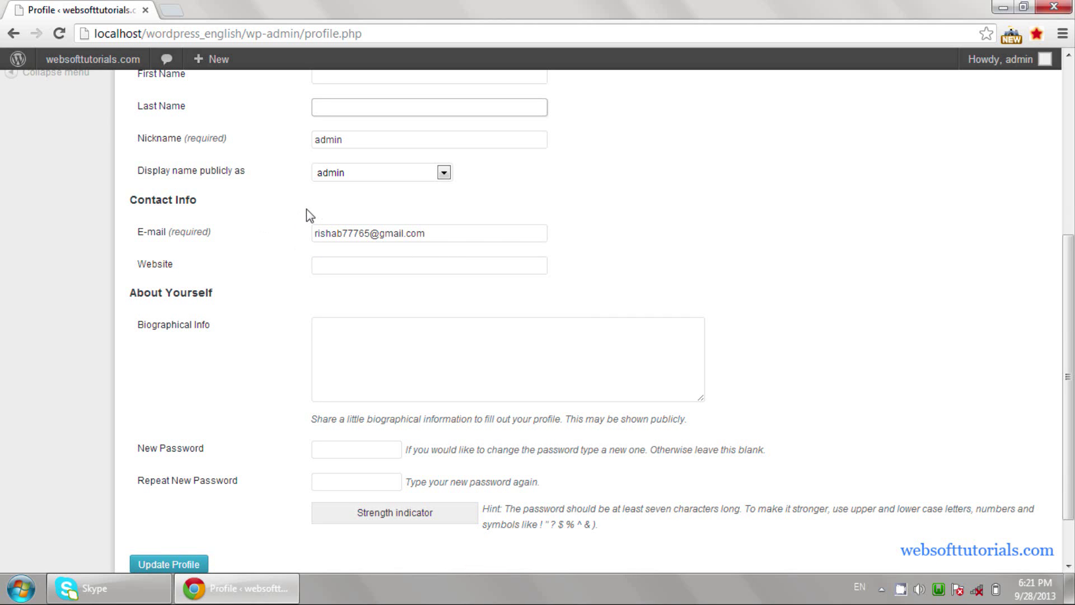
left_click(358, 174)
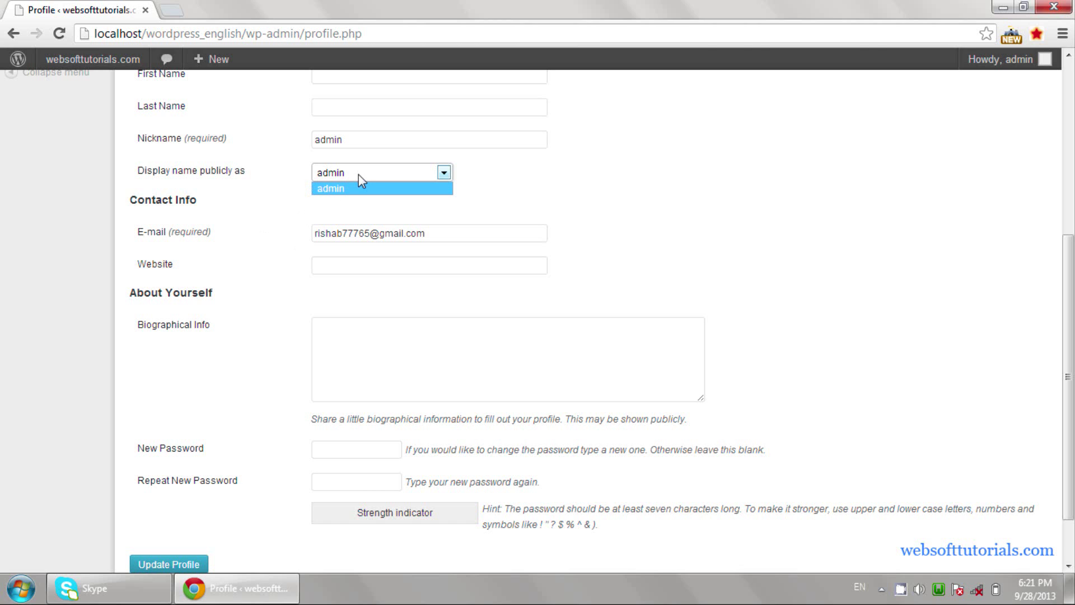
scroll(264, 180, "up", 5)
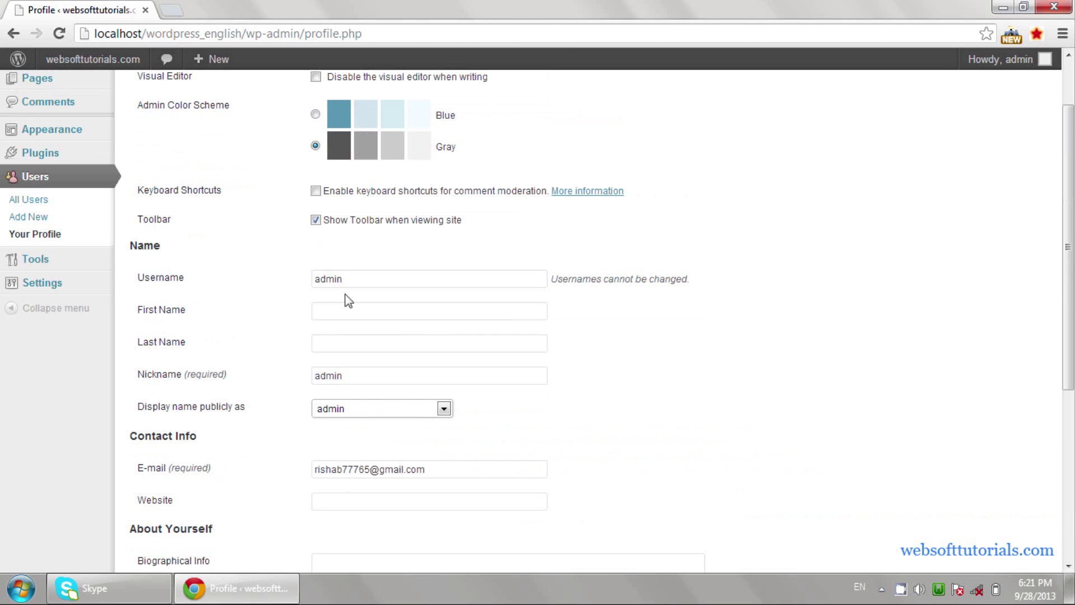
- Enter the user's first name and last name in the profile name fields
left_click(347, 314)
key("Tab")
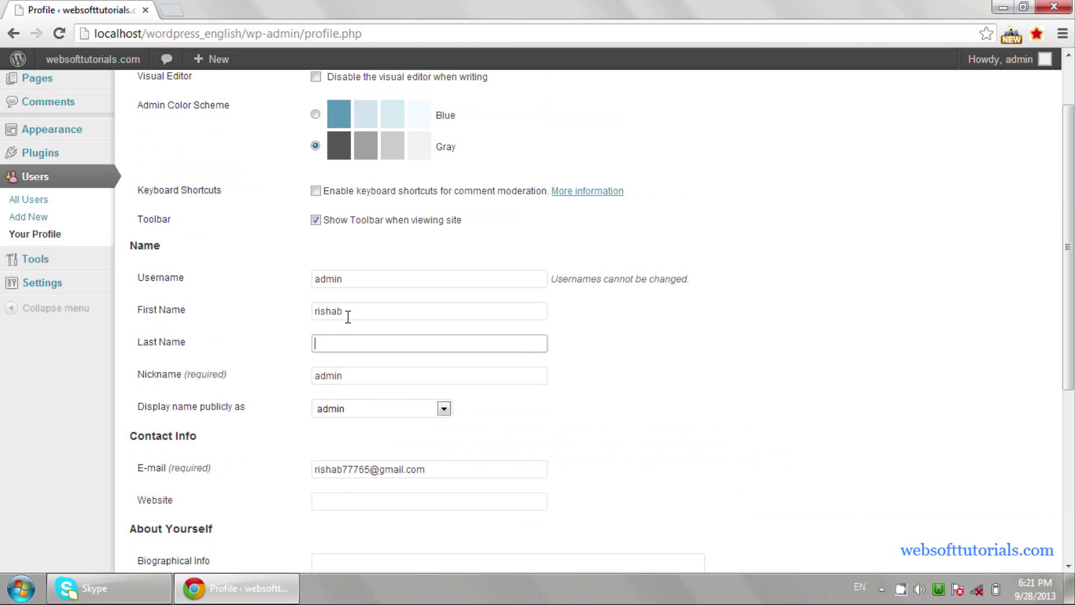
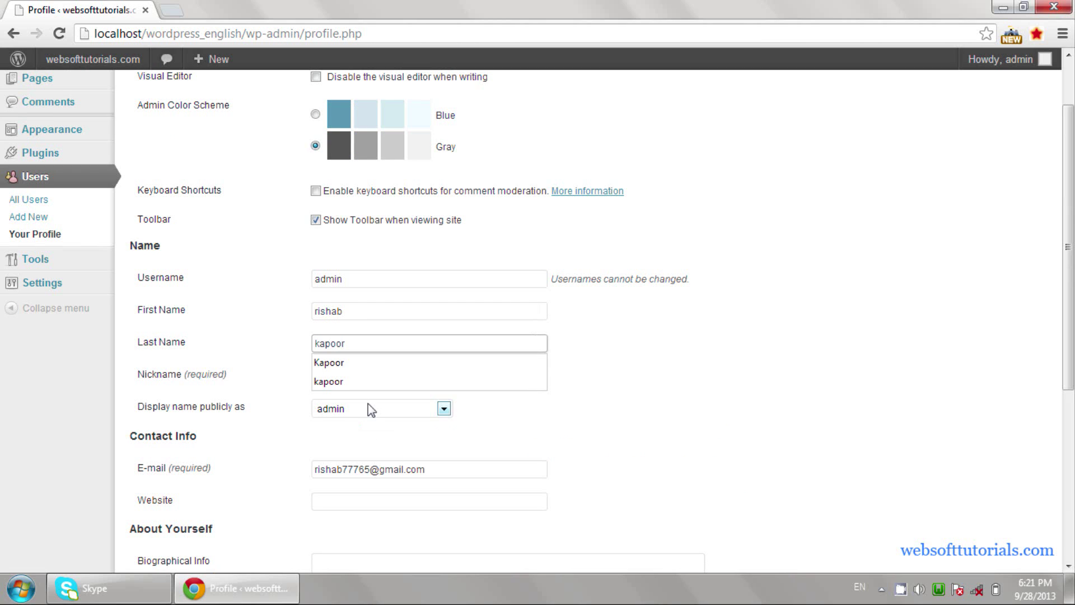
- Check the public display name choices and leave it set to admin
left_click(370, 411)
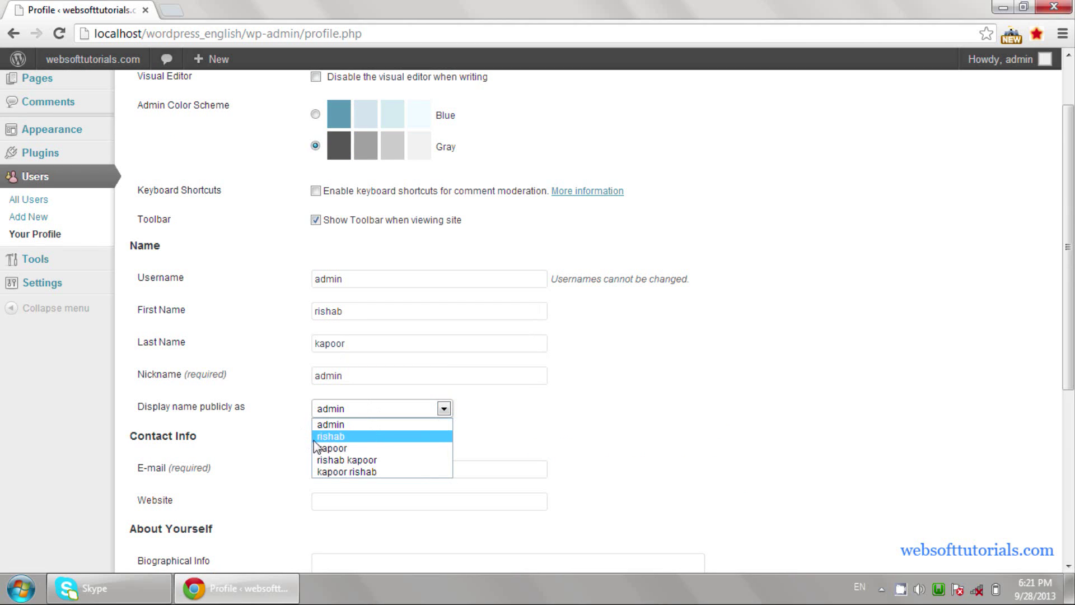
scroll(256, 430, "down", 1)
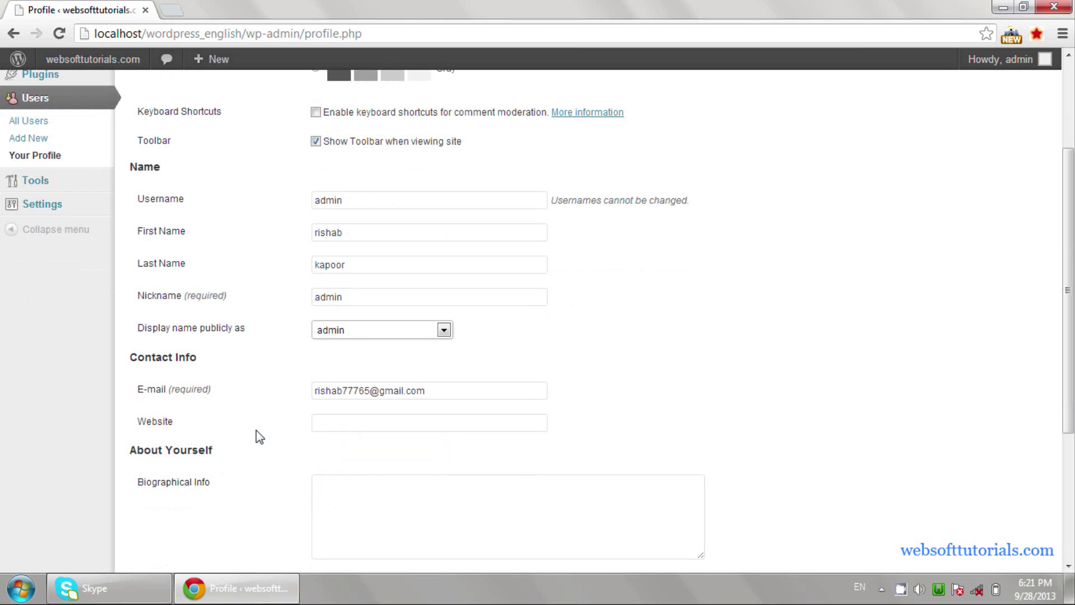
left_click(358, 332)
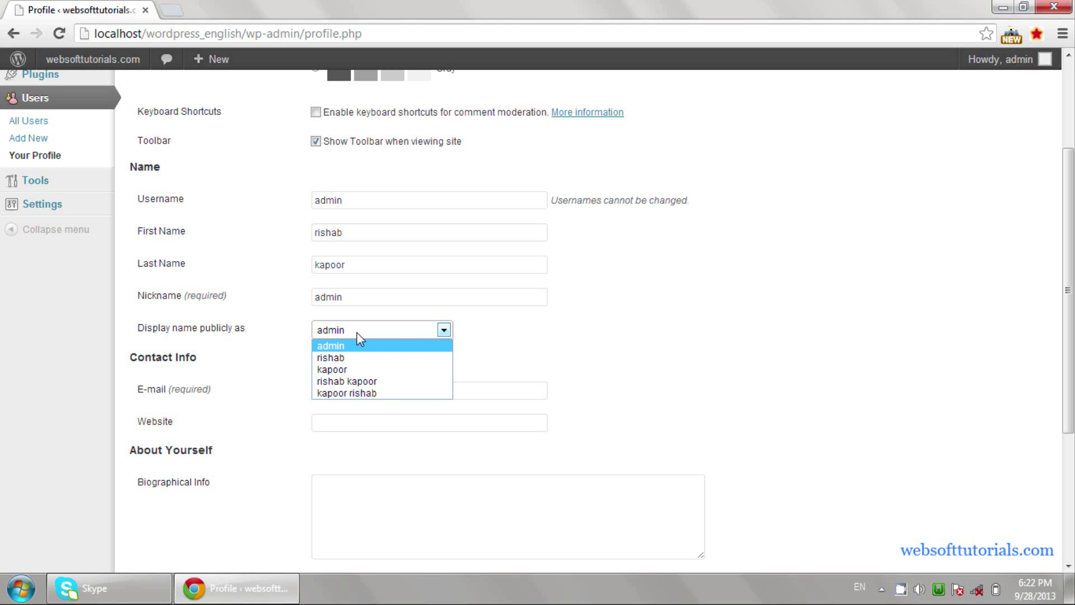
left_click(357, 332)
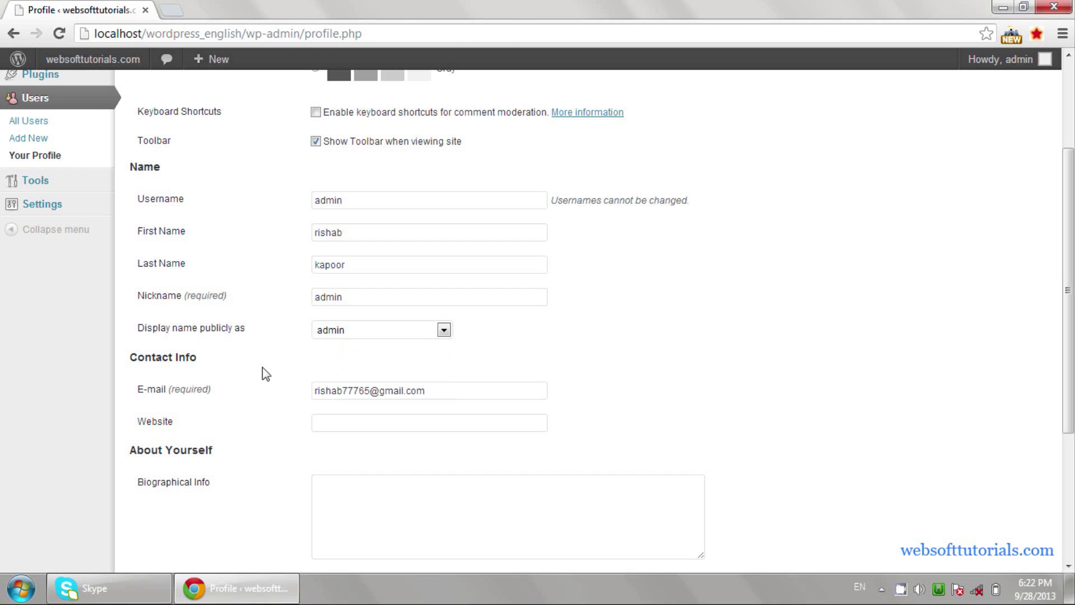
- Review the e-mail and new password fields, then save with Update Profile
left_click(441, 388)
key("ctrl+a")
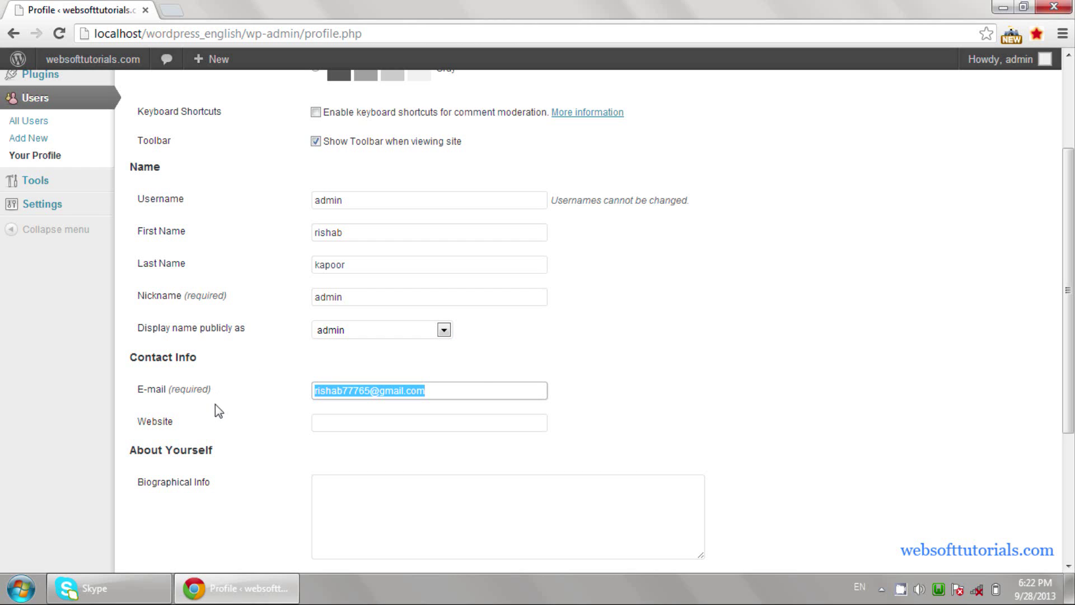
scroll(215, 404, "down", 4)
left_click(248, 304)
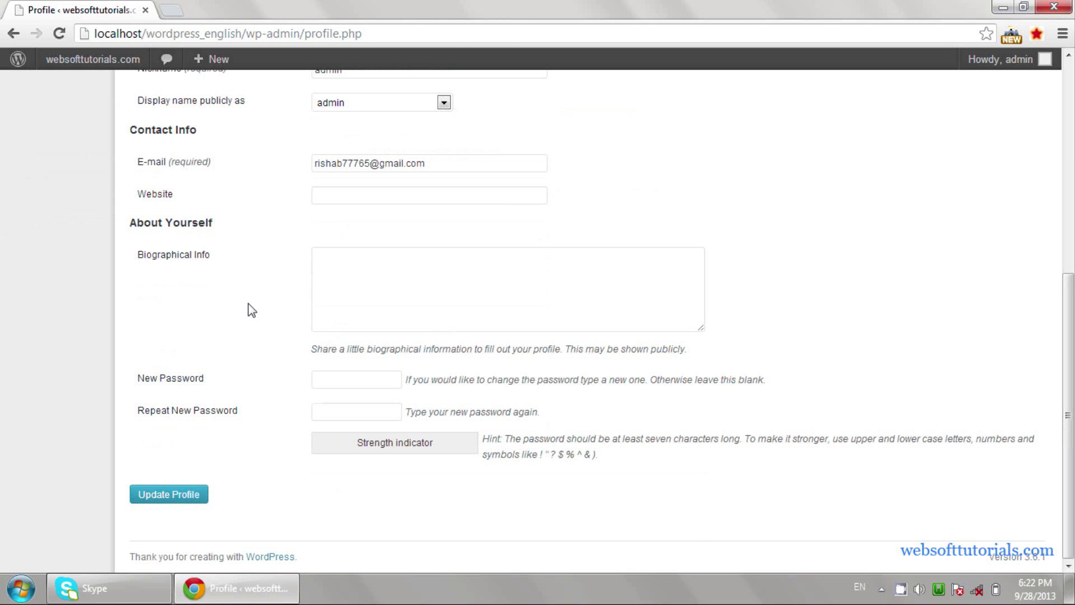
left_click(330, 383)
left_click(336, 409)
left_click(200, 491)
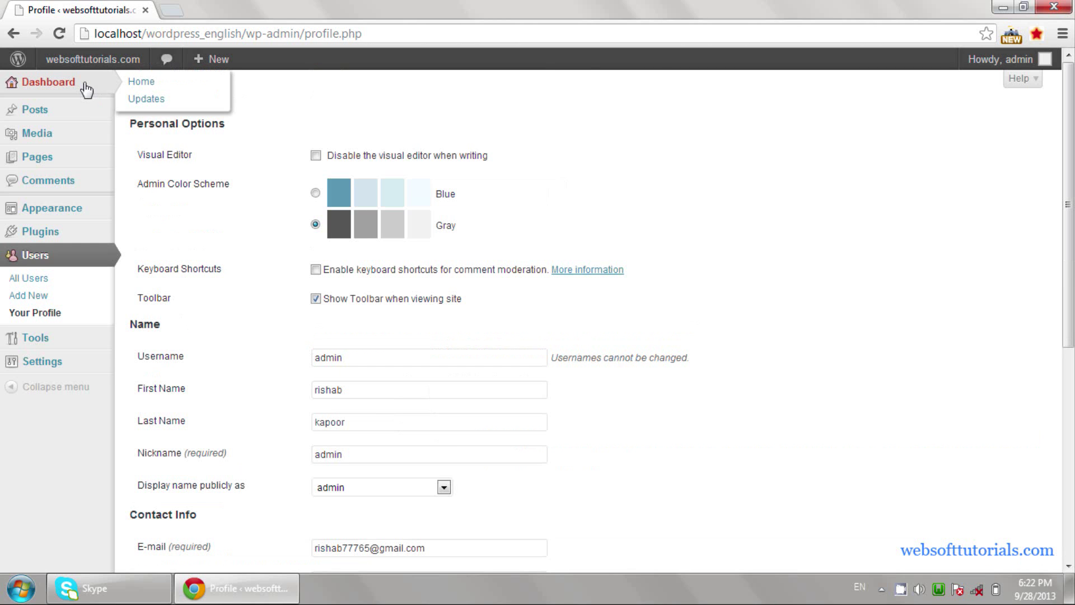
- Return to the Dashboard home from the left admin menu
left_click(84, 89)
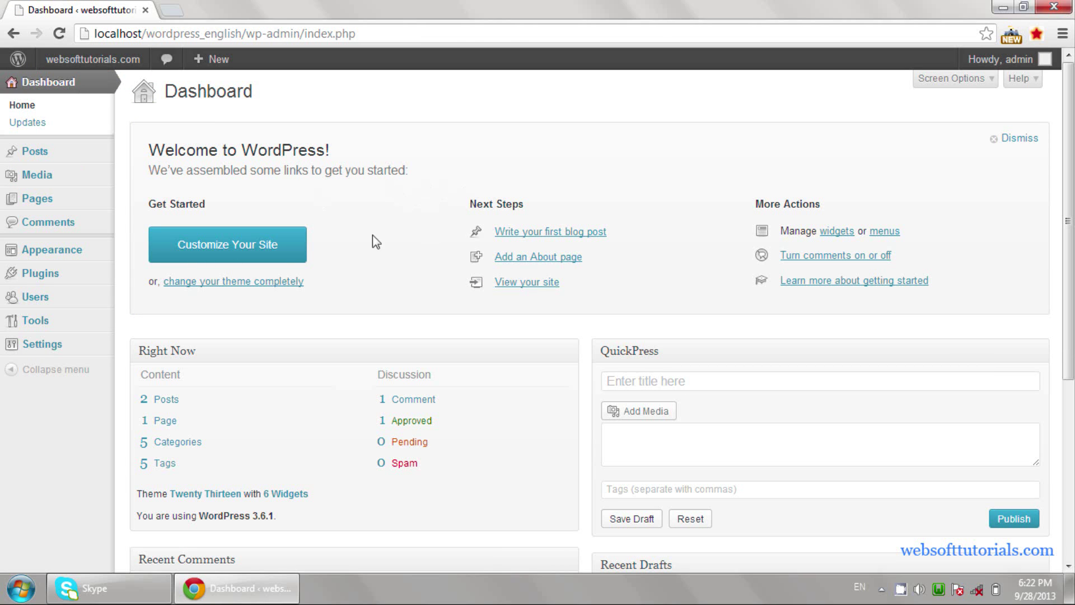
- Open Screen Options and switch the Right Now panel off and back on
left_click(952, 79)
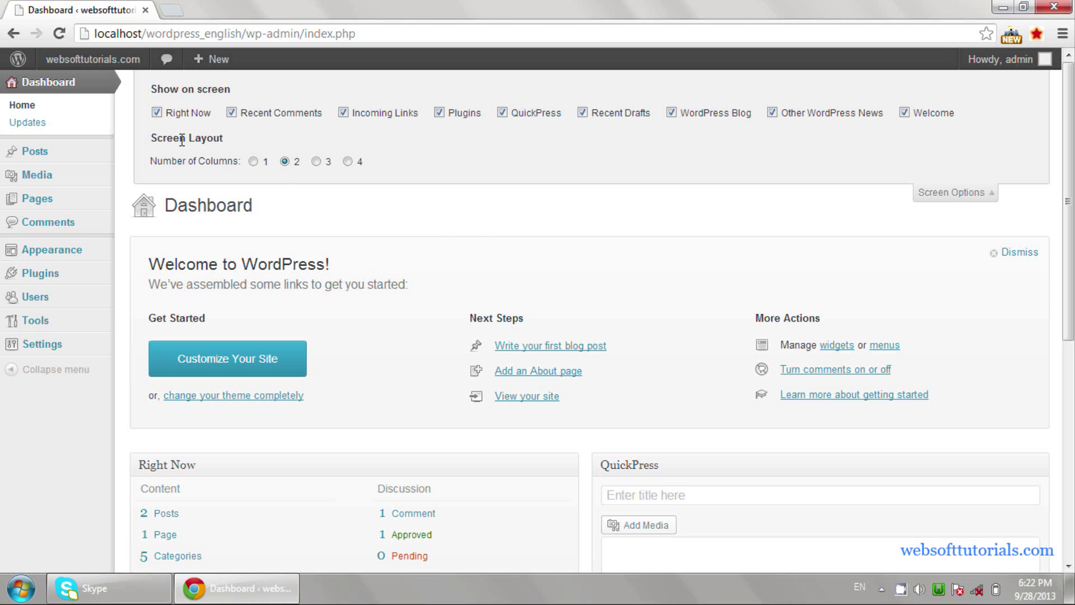
left_click(156, 112)
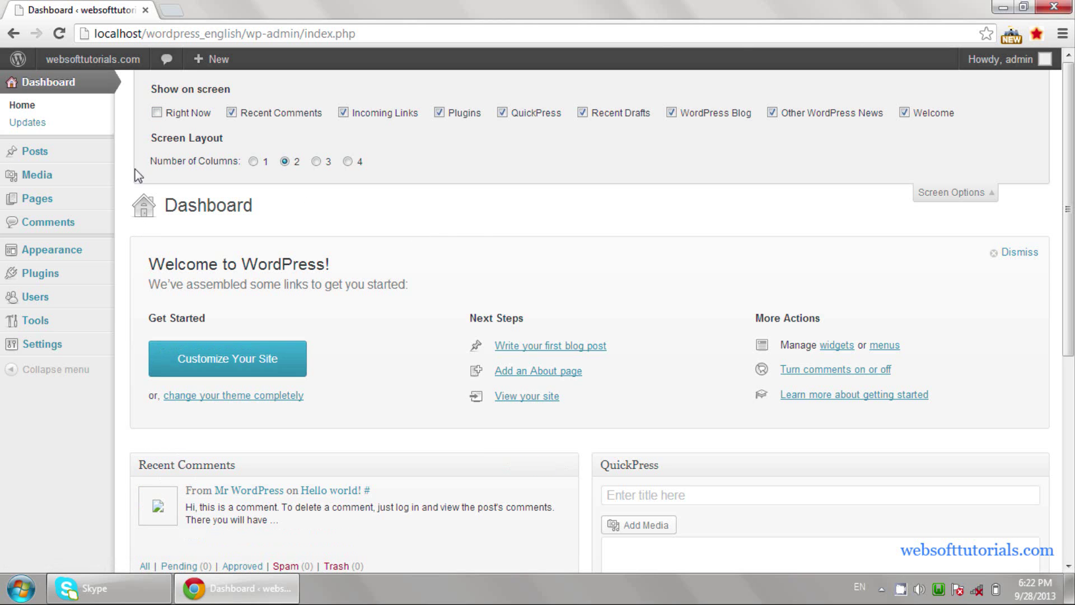
left_click(158, 113)
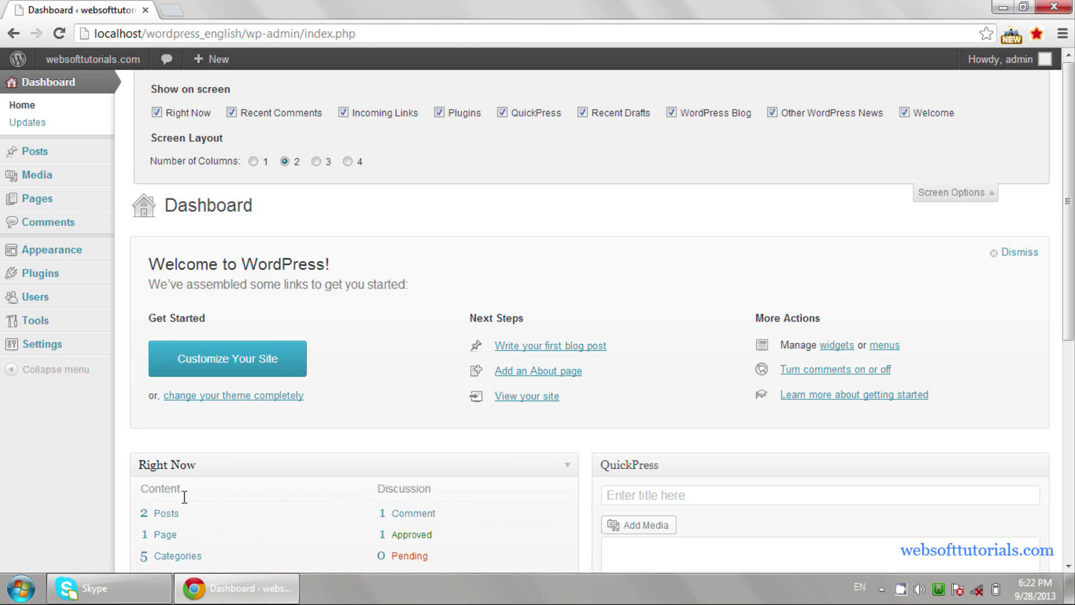
scroll(241, 500, "down", 3)
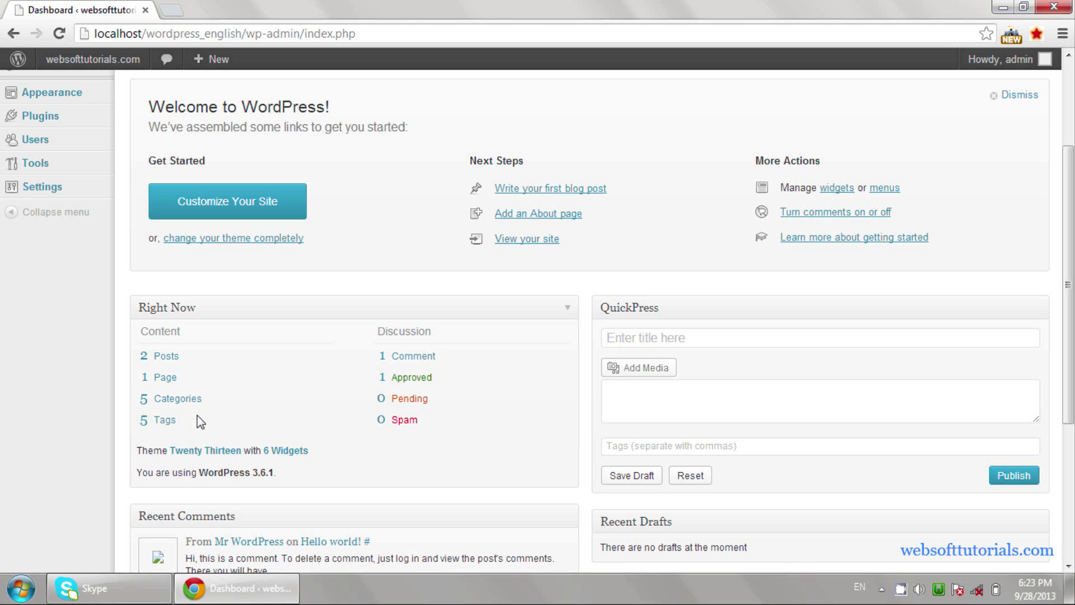
- Uncheck Recent Comments under Show on screen in Screen Options
scroll(200, 422, "down", 3)
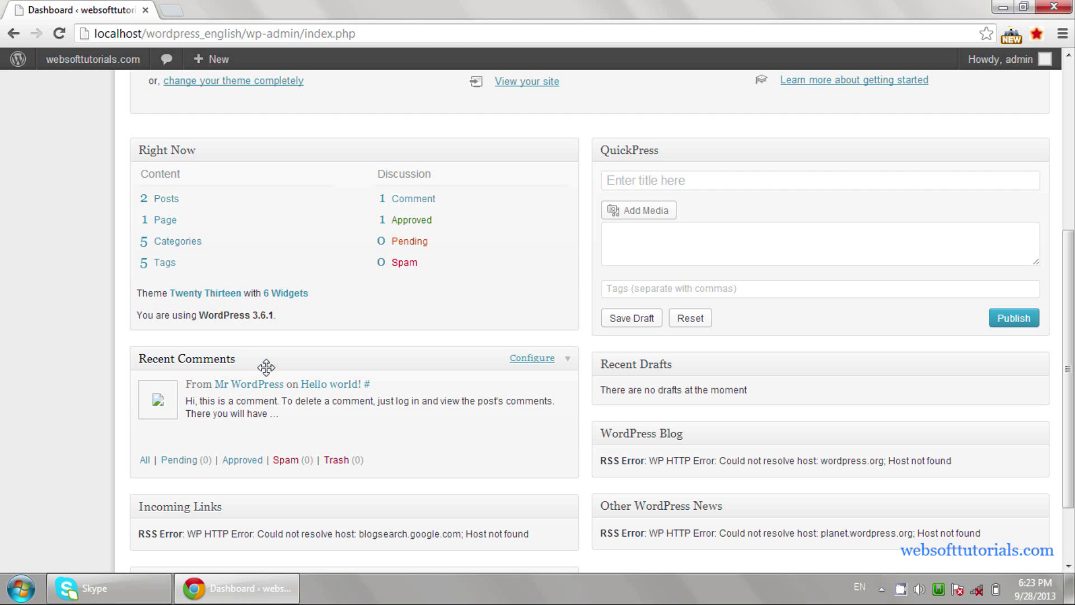
scroll(289, 382, "up", 6)
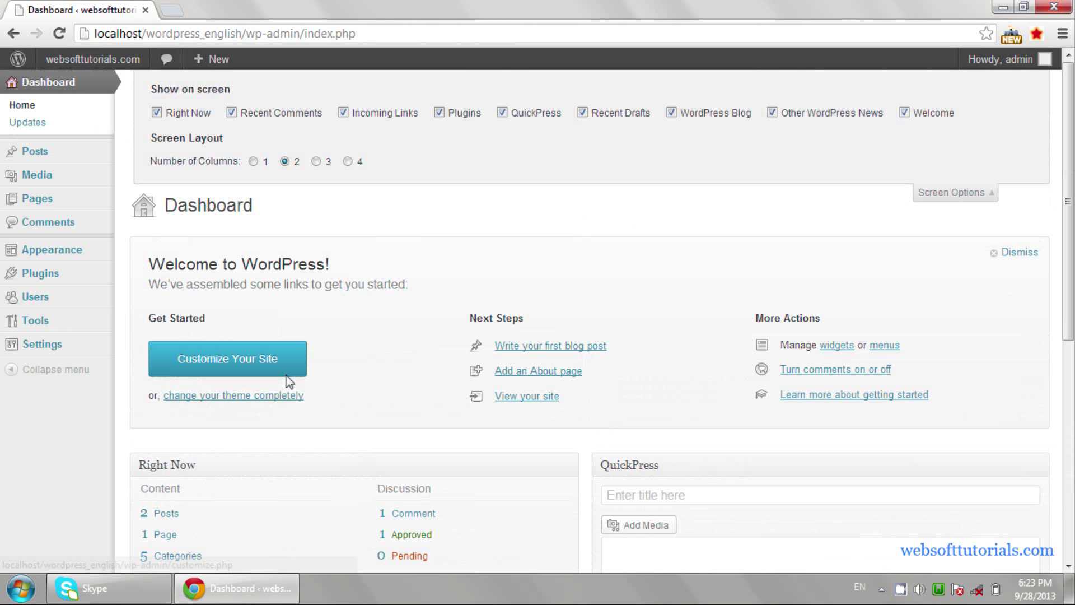
left_click(231, 112)
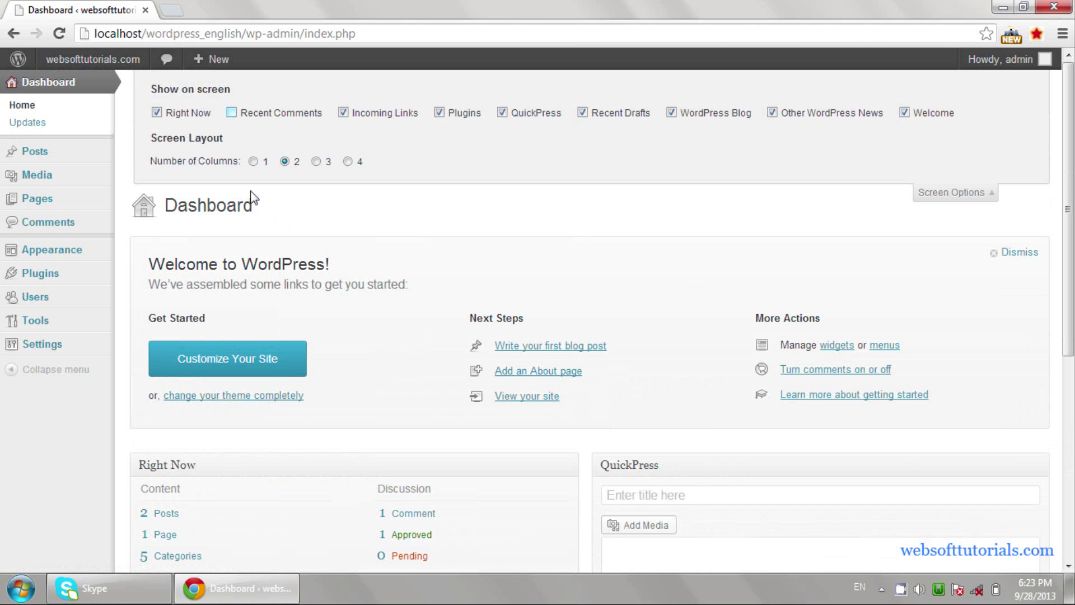
scroll(254, 214, "down", 4)
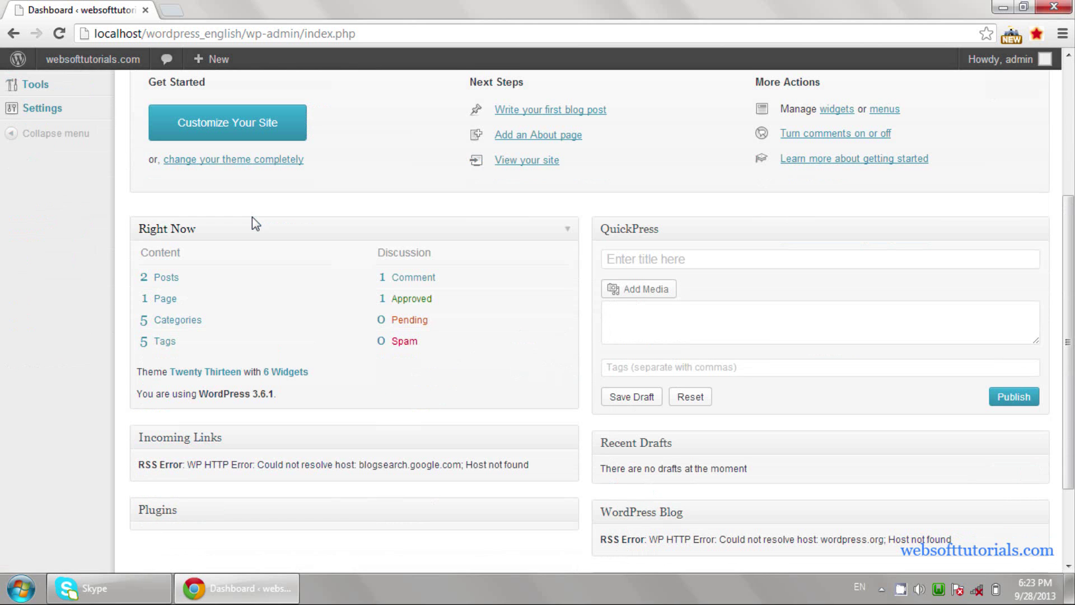
scroll(260, 315, "up", 4)
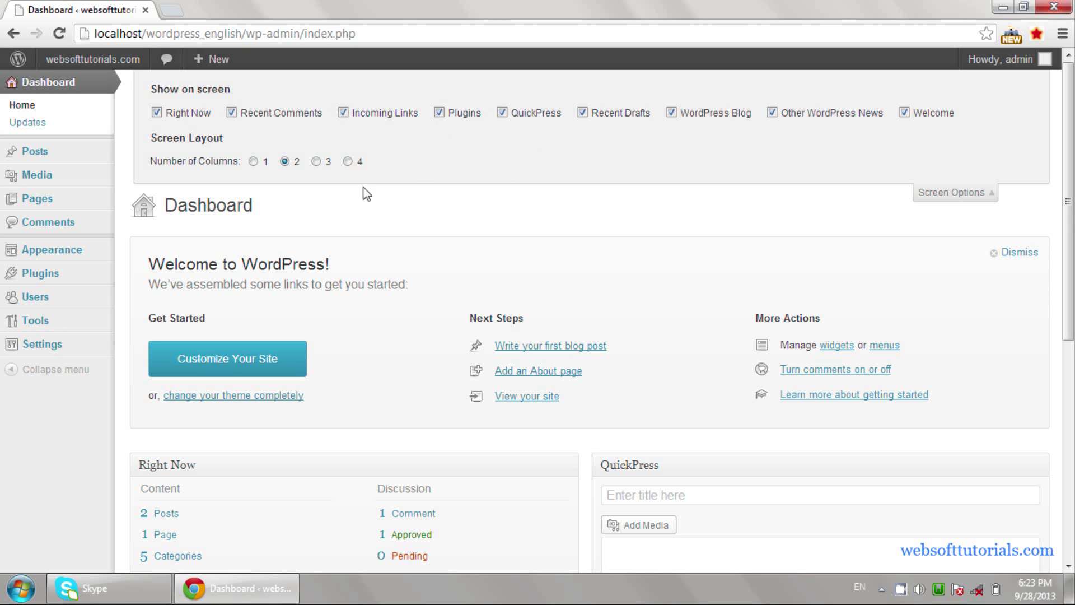
- Preview the Dashboard in one-column, two-column and then three-column layouts
scroll(240, 212, "down", 2)
scroll(271, 224, "up", 2)
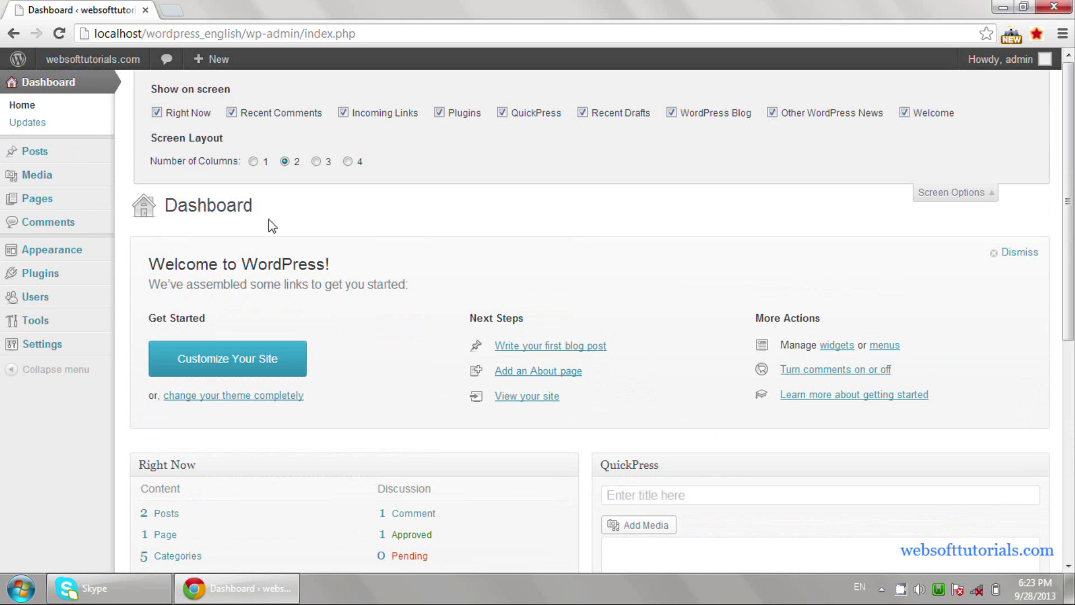
left_click(254, 161)
scroll(309, 326, "down", 10)
scroll(308, 324, "up", 8)
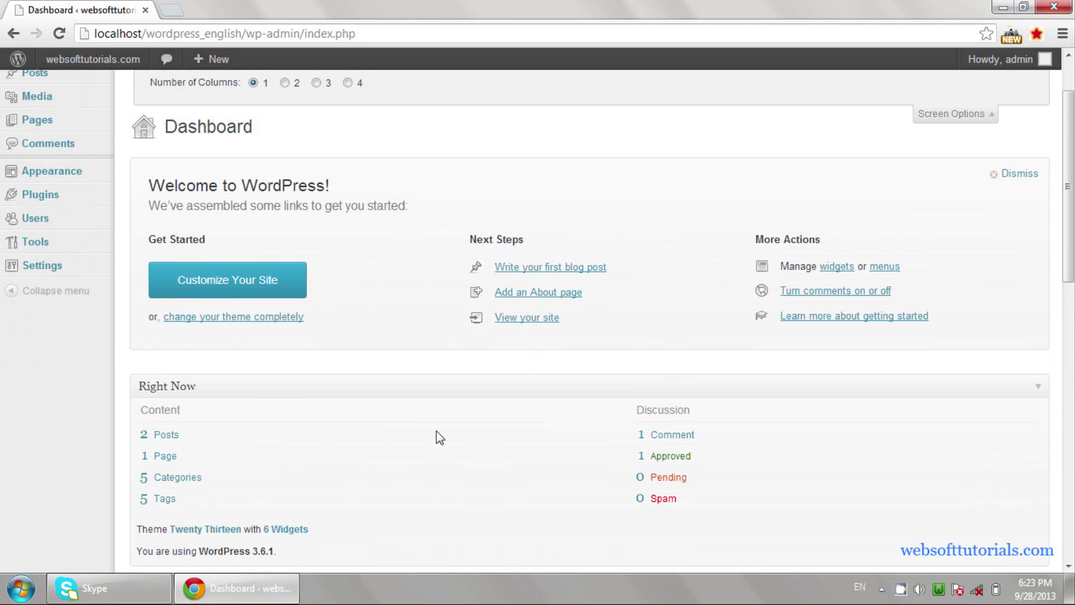
scroll(436, 432, "up", 1)
left_click(286, 162)
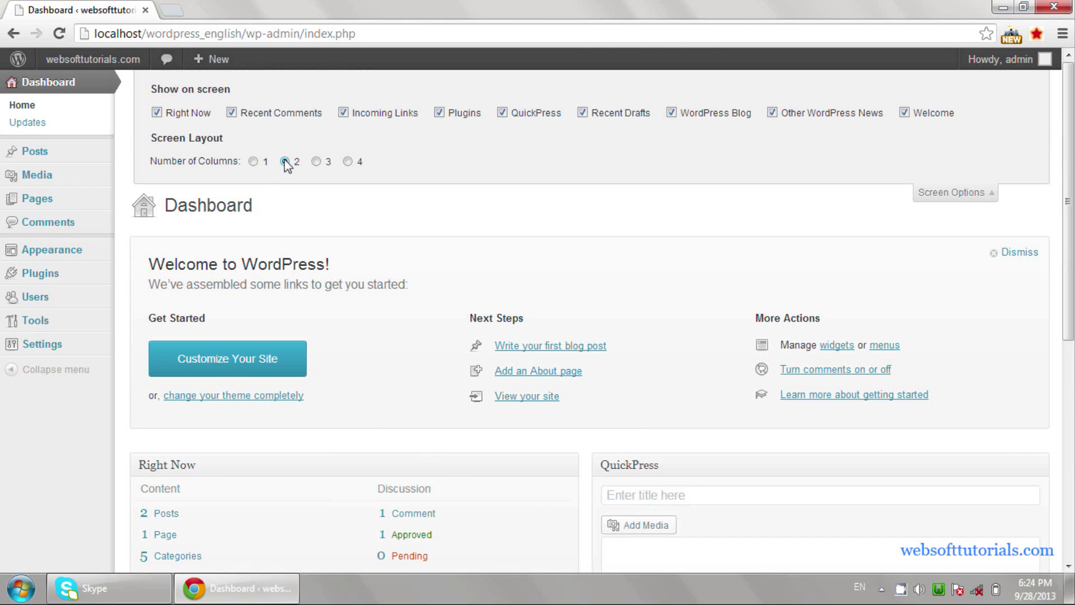
scroll(364, 418, "down", 3)
scroll(550, 399, "up", 3)
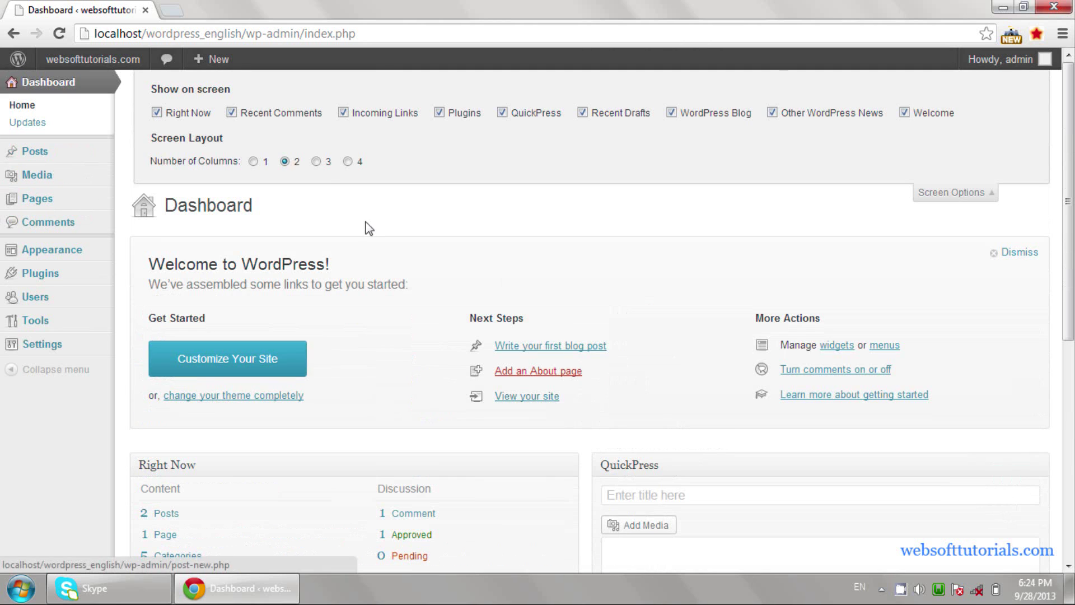
left_click(316, 162)
- Try the four-column layout, return to two columns, and collapse Screen Options
scroll(448, 445, "down", 3)
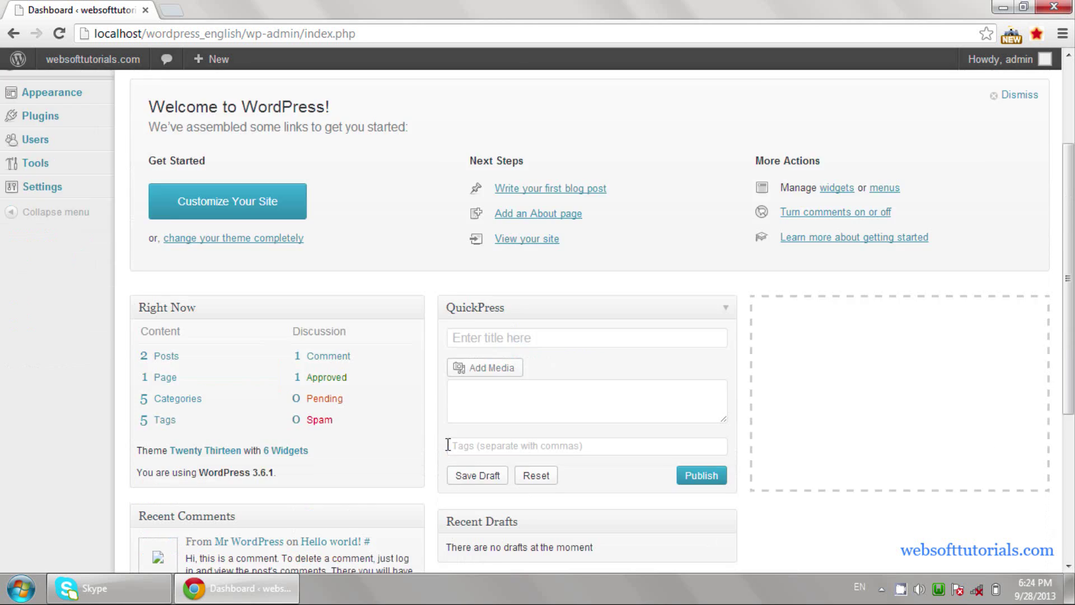
scroll(448, 445, "down", 3)
scroll(643, 429, "up", 6)
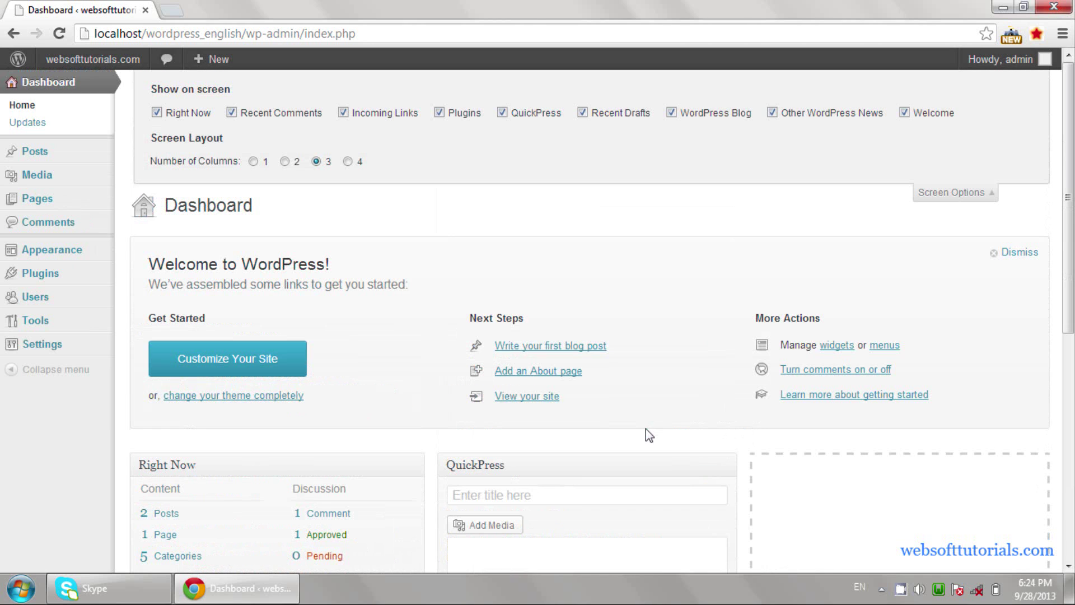
left_click(346, 161)
scroll(504, 202, "down", 5)
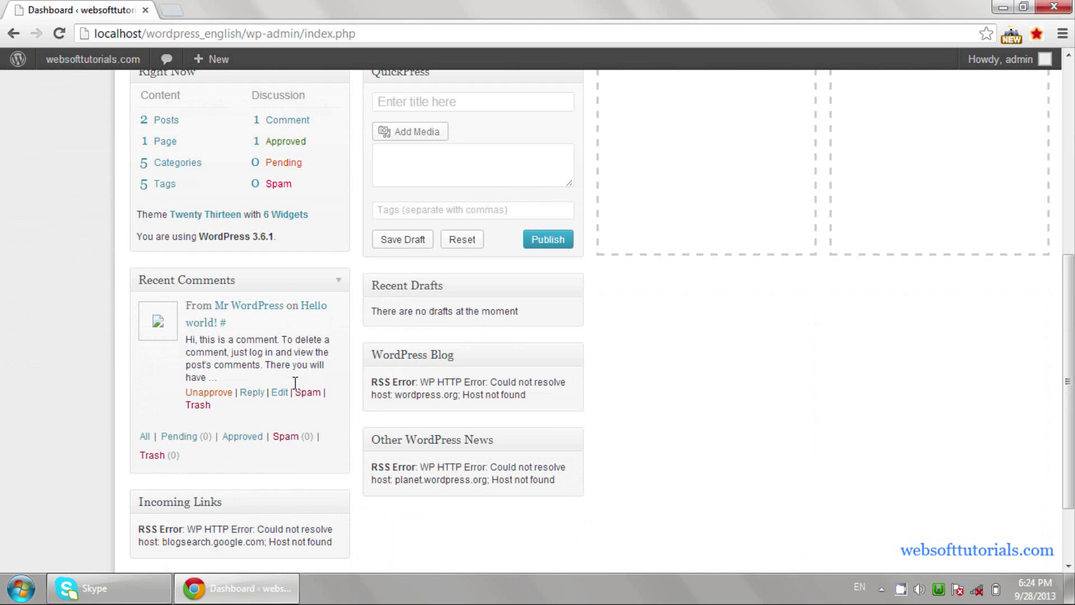
scroll(627, 301, "up", 7)
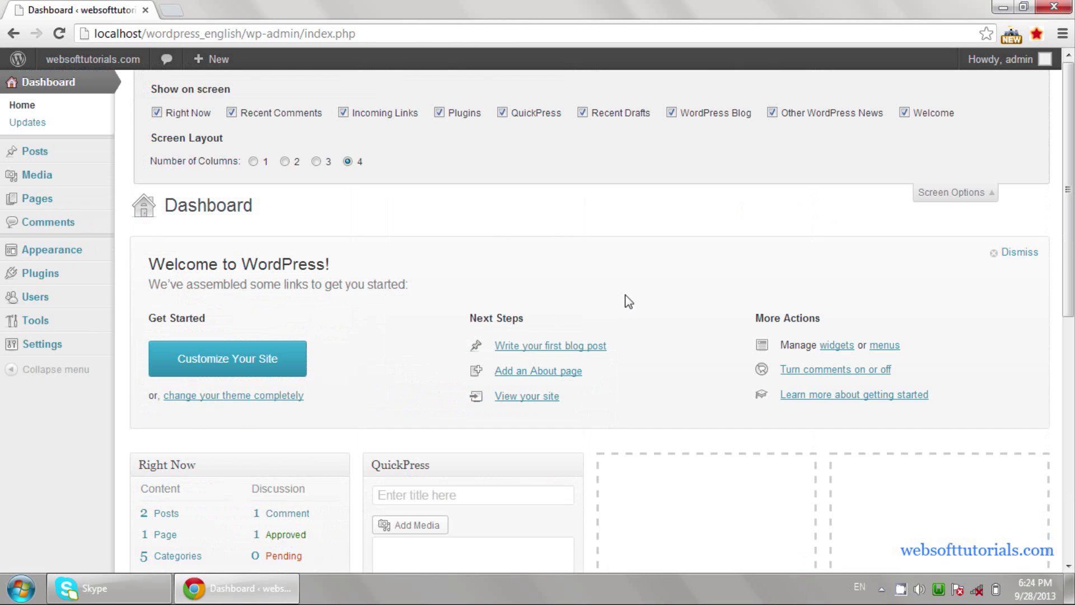
left_click(284, 162)
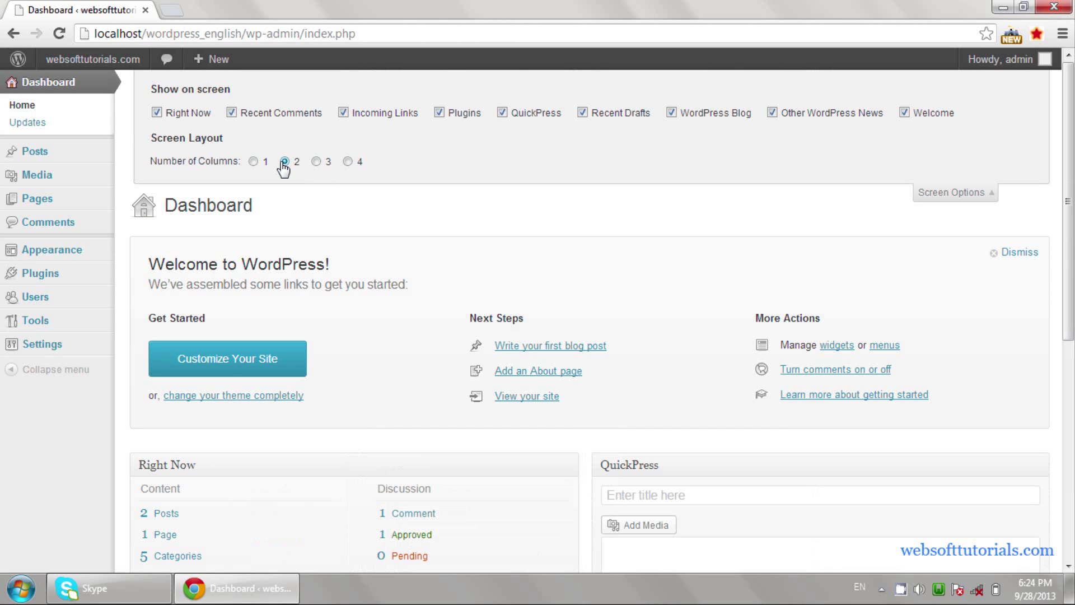
left_click(956, 193)
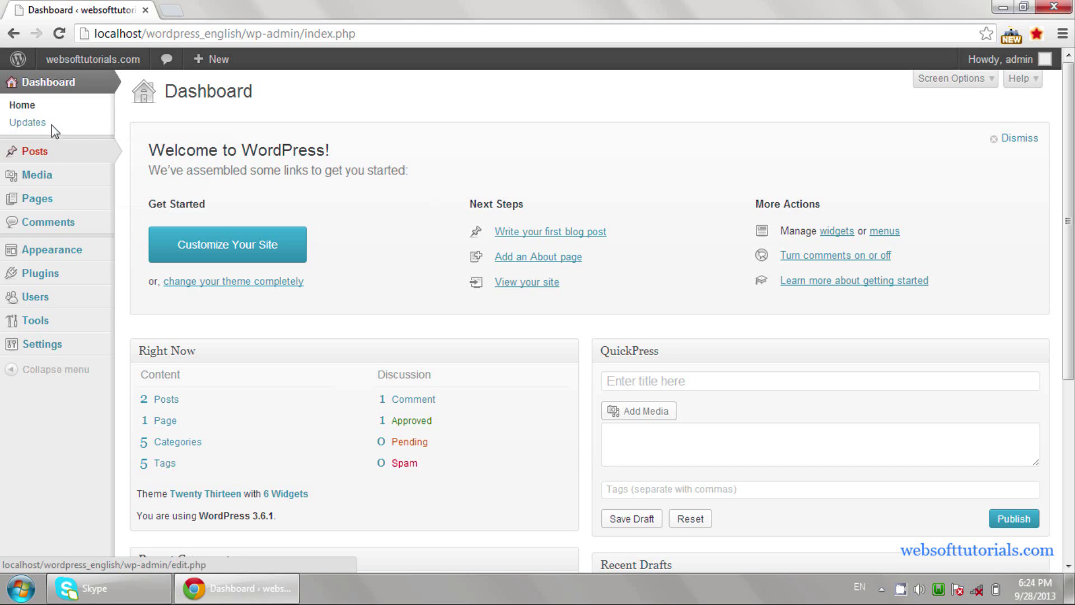
mouse_move(76, 154)
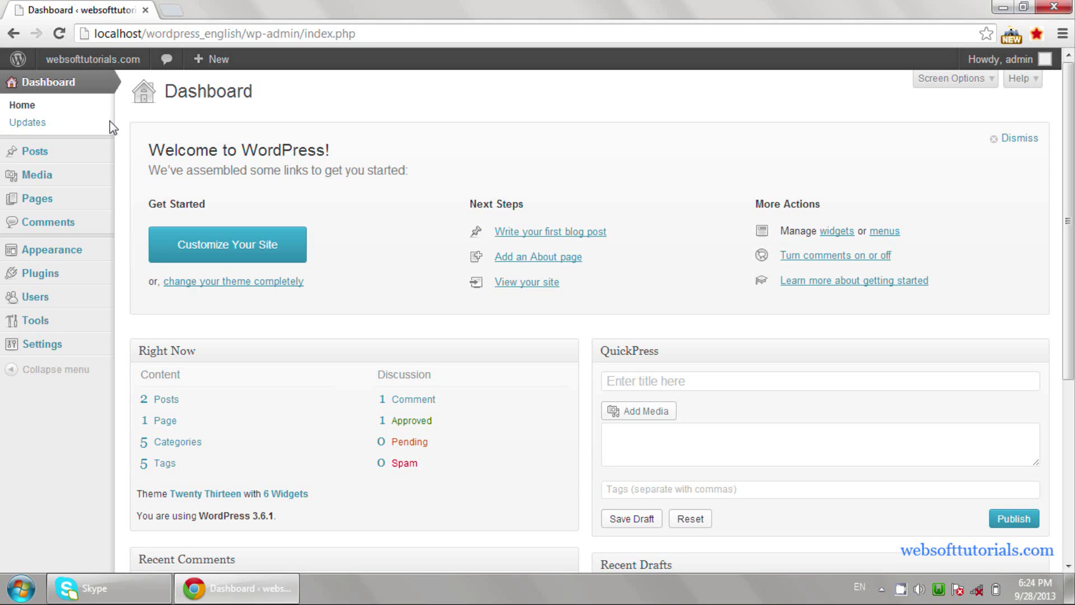
mouse_move(123, 154)
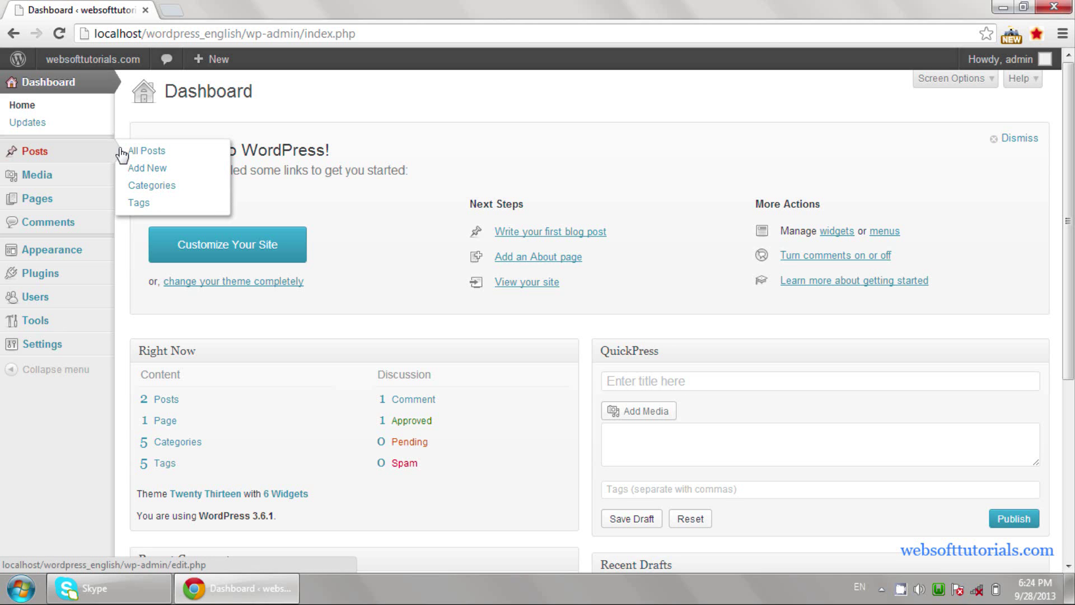
mouse_move(105, 181)
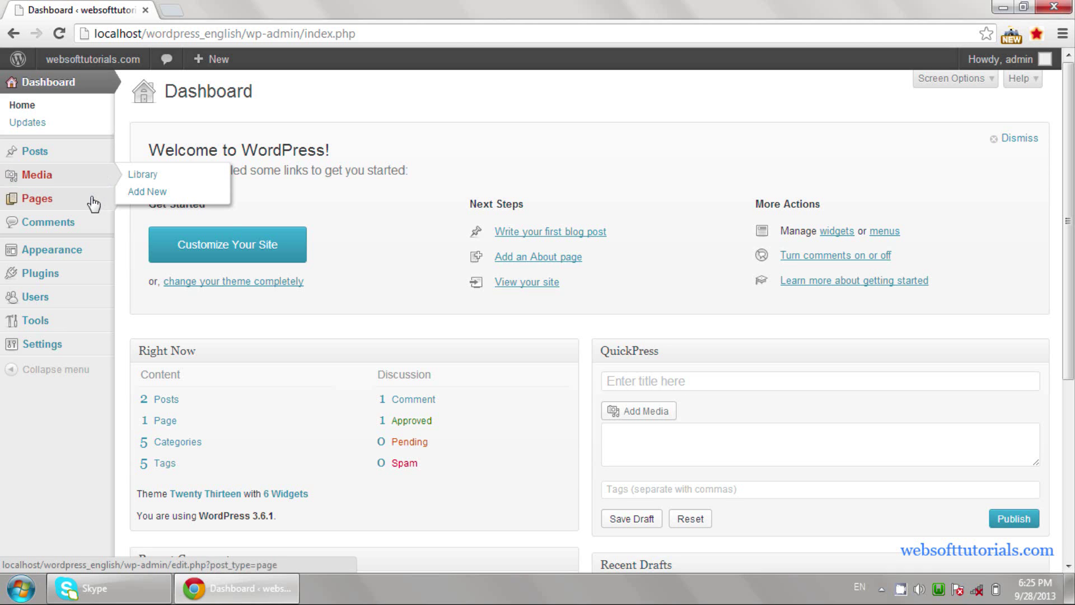
mouse_move(92, 200)
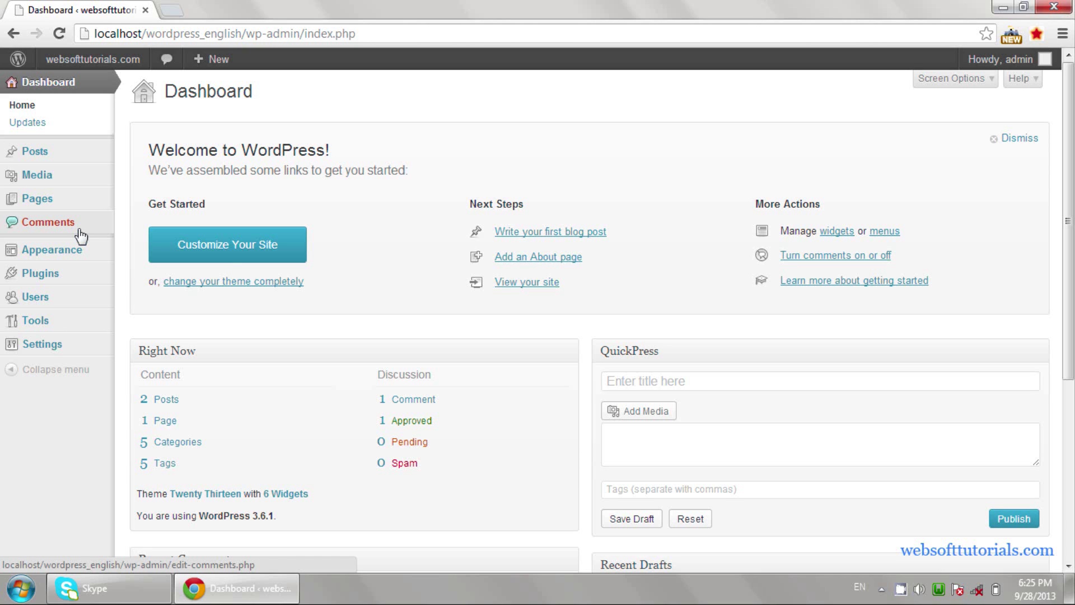
mouse_move(81, 252)
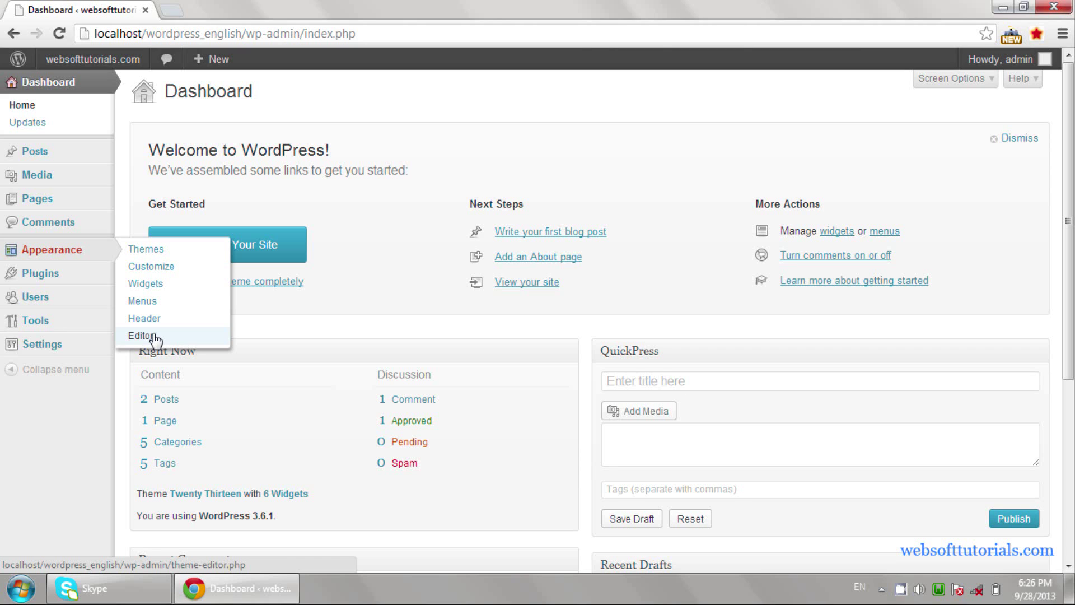
mouse_move(88, 276)
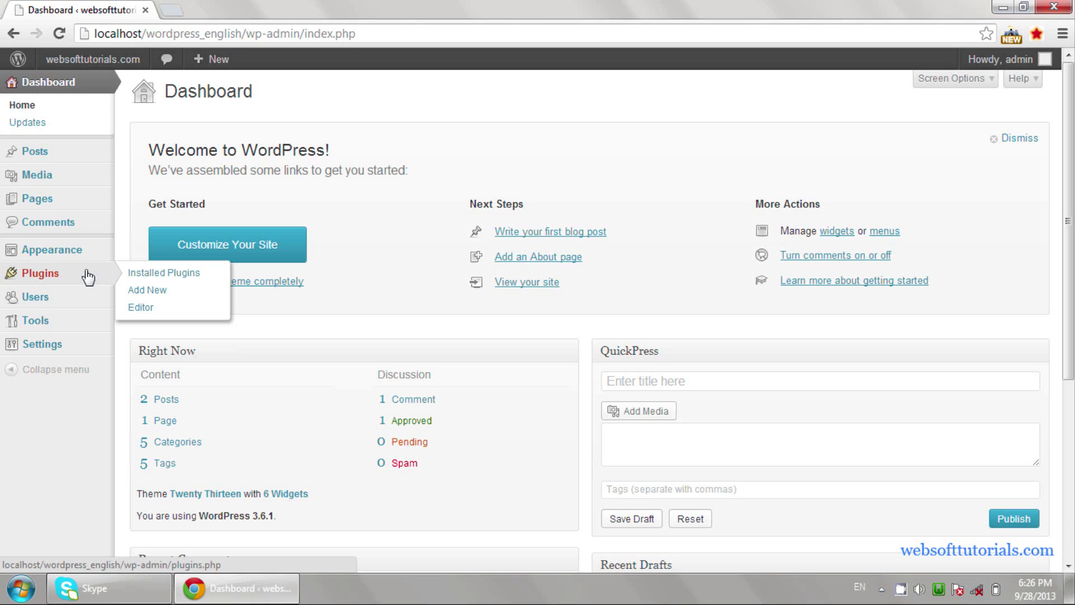
mouse_move(78, 301)
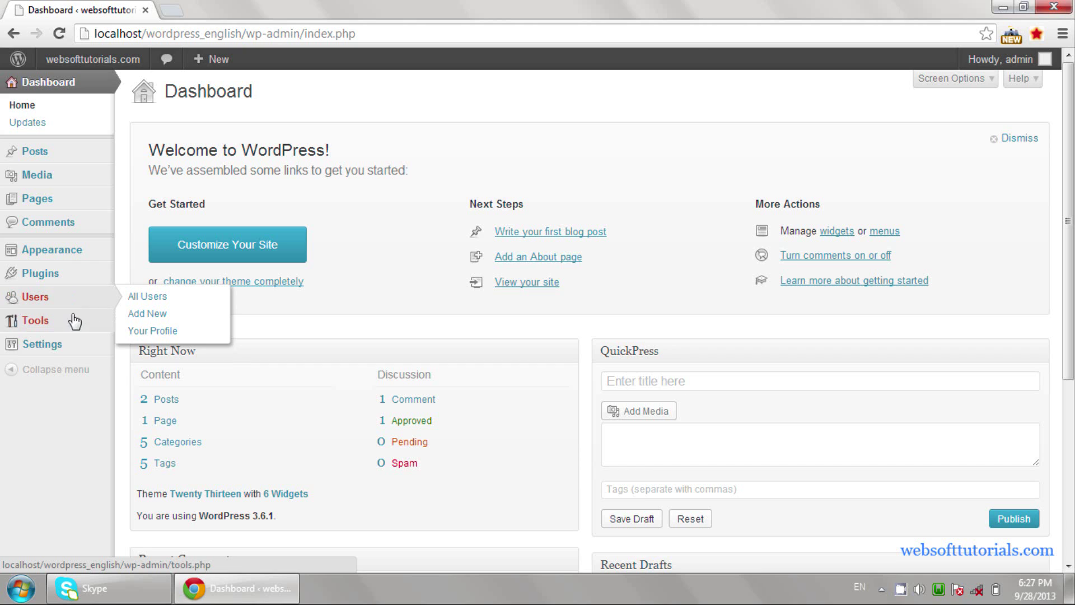
mouse_move(78, 332)
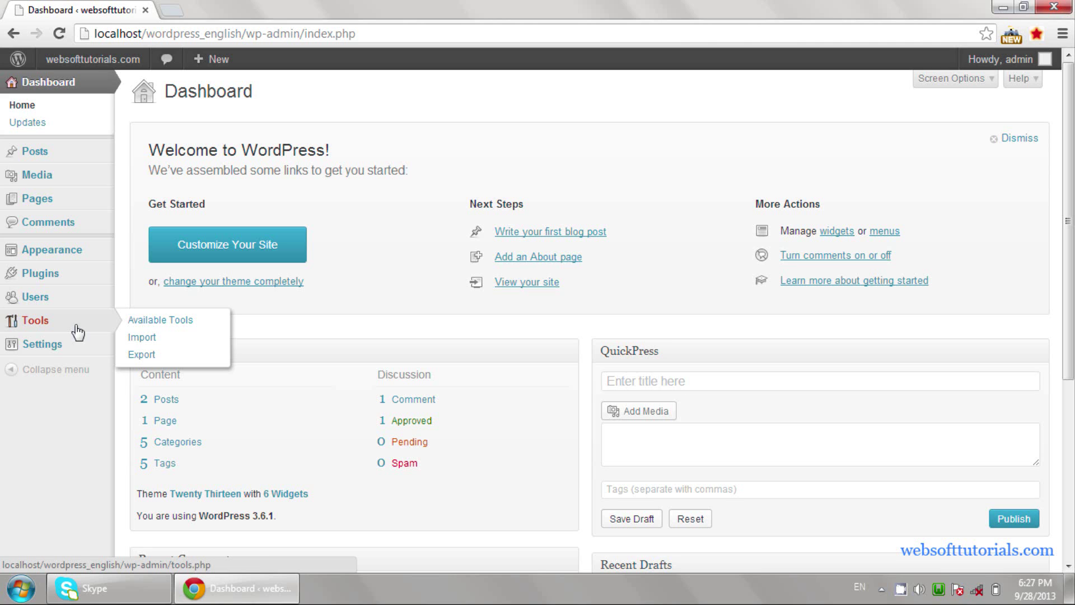
mouse_move(80, 353)
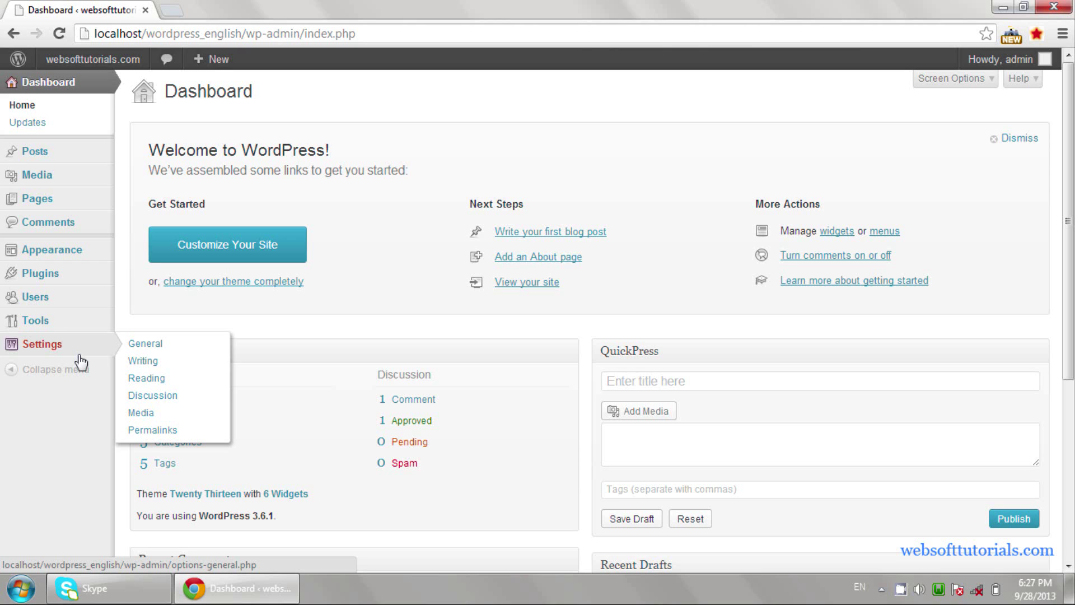
- Step through General and Reading settings, ending on Media Settings with its 150×150, 300×300, 1024×1024 sizes
left_click(137, 349)
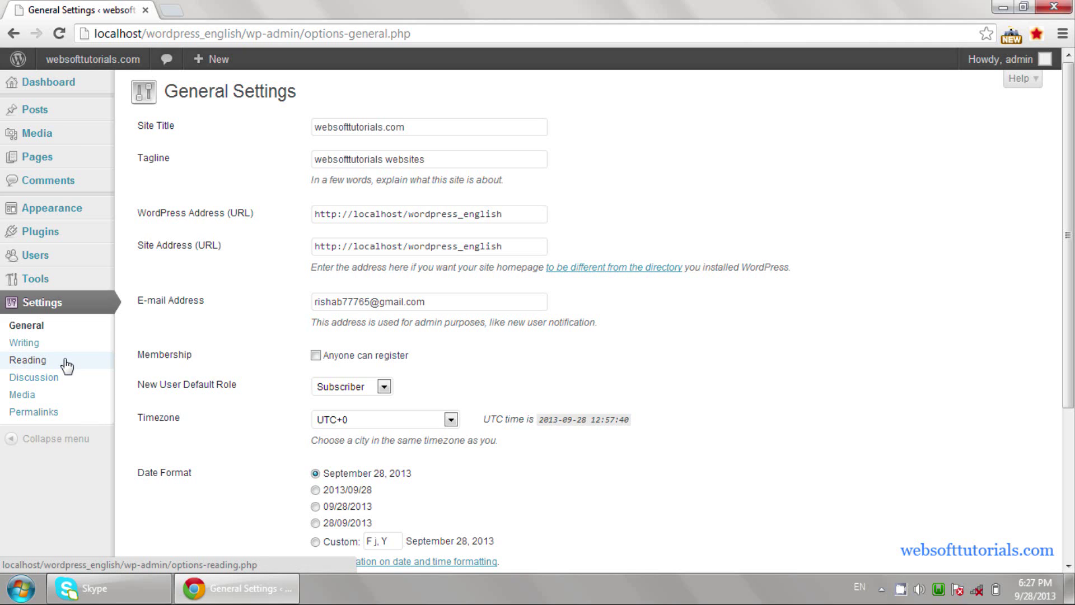
left_click(28, 360)
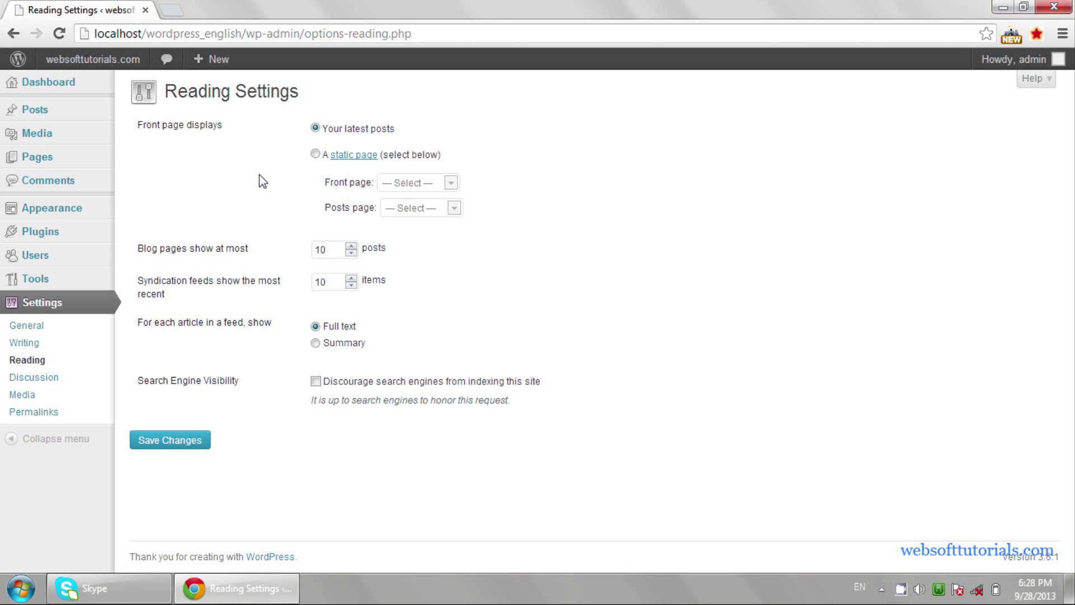
left_click(61, 399)
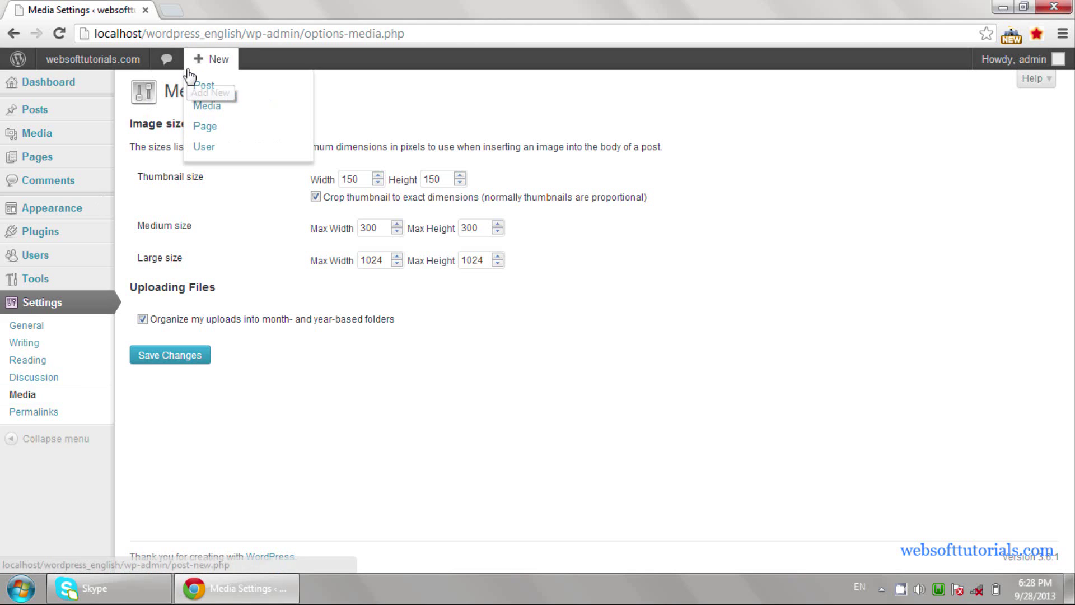
mouse_move(128, 65)
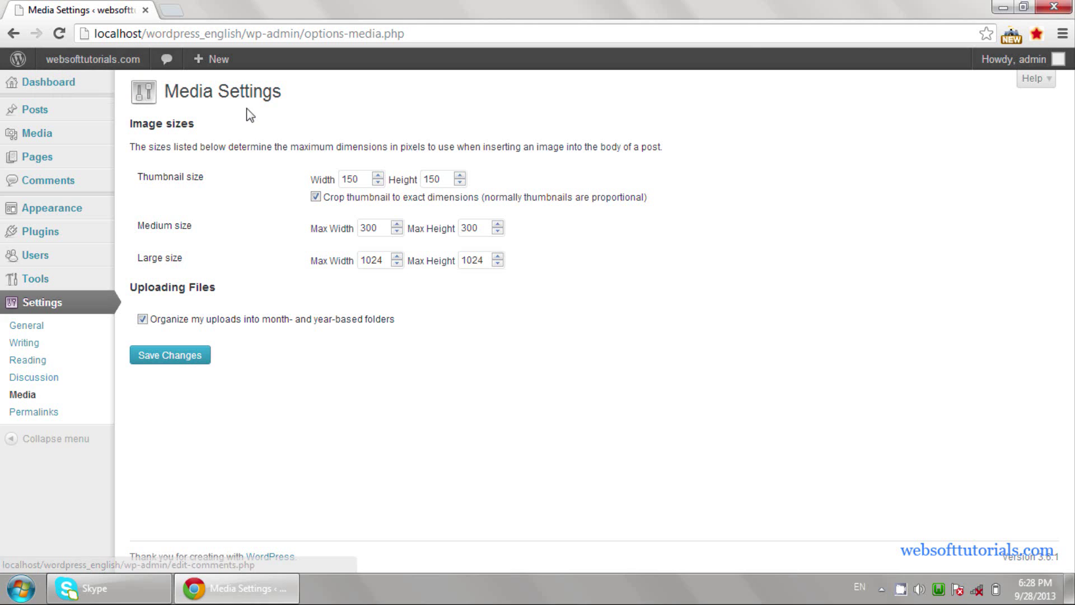
- Go from Media Settings back to the Dashboard home page via the admin sidebar
left_click(83, 91)
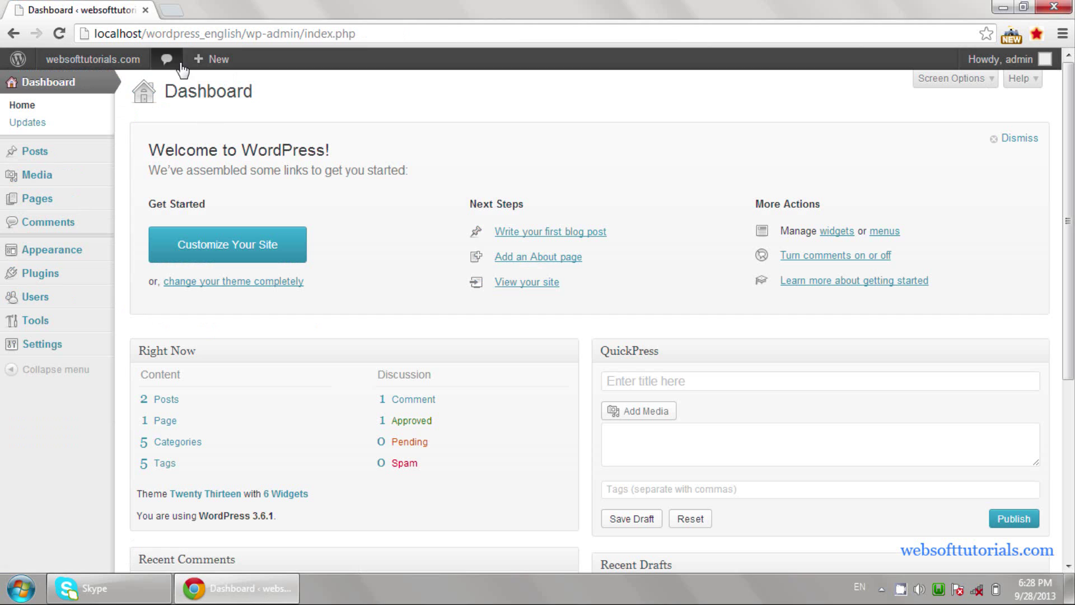
mouse_move(222, 62)
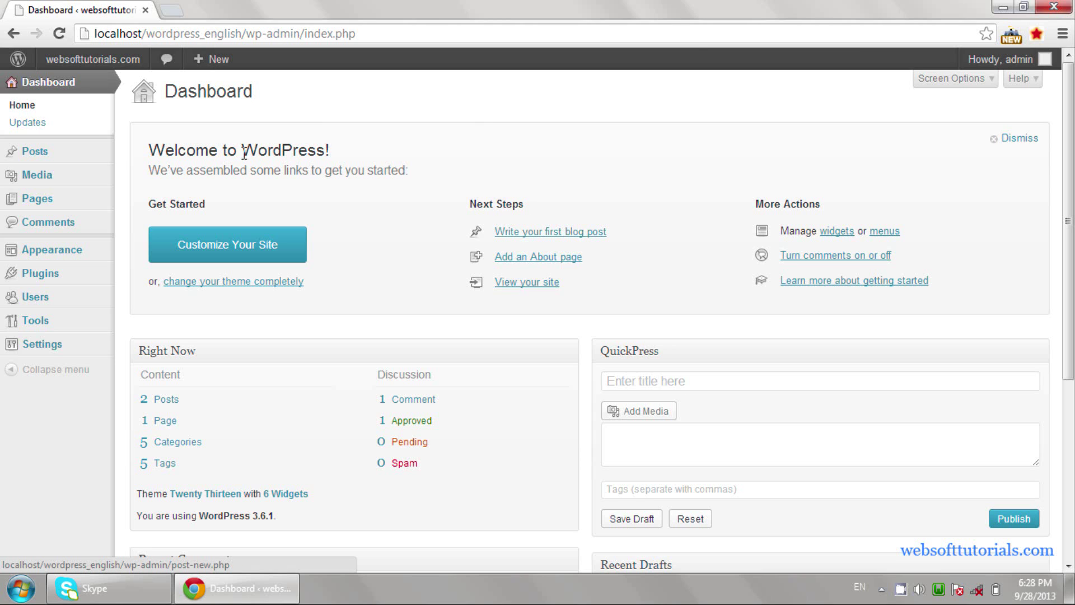
mouse_move(87, 149)
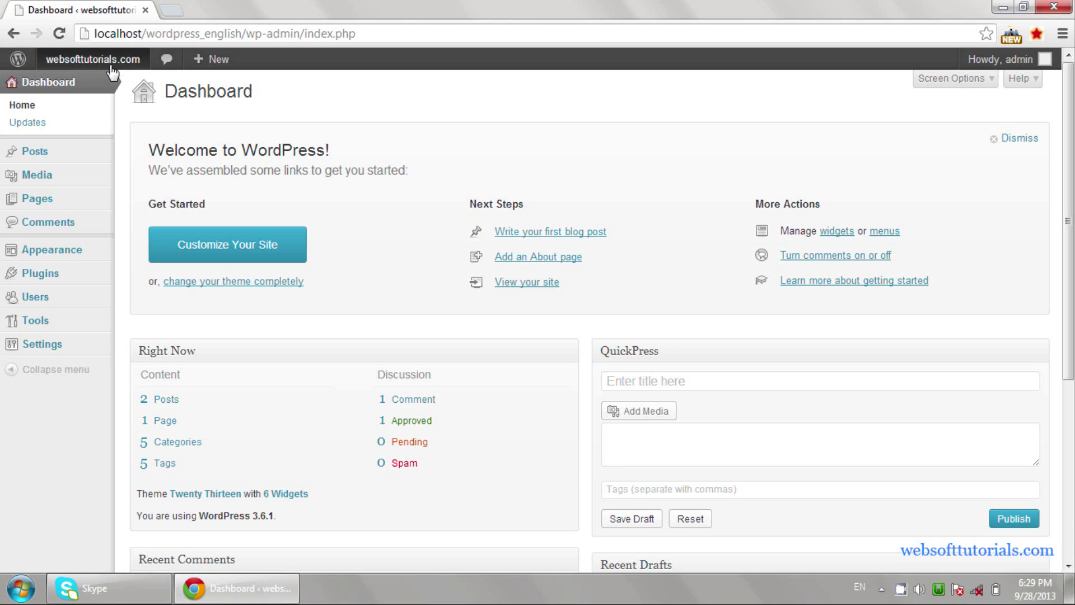
mouse_move(111, 67)
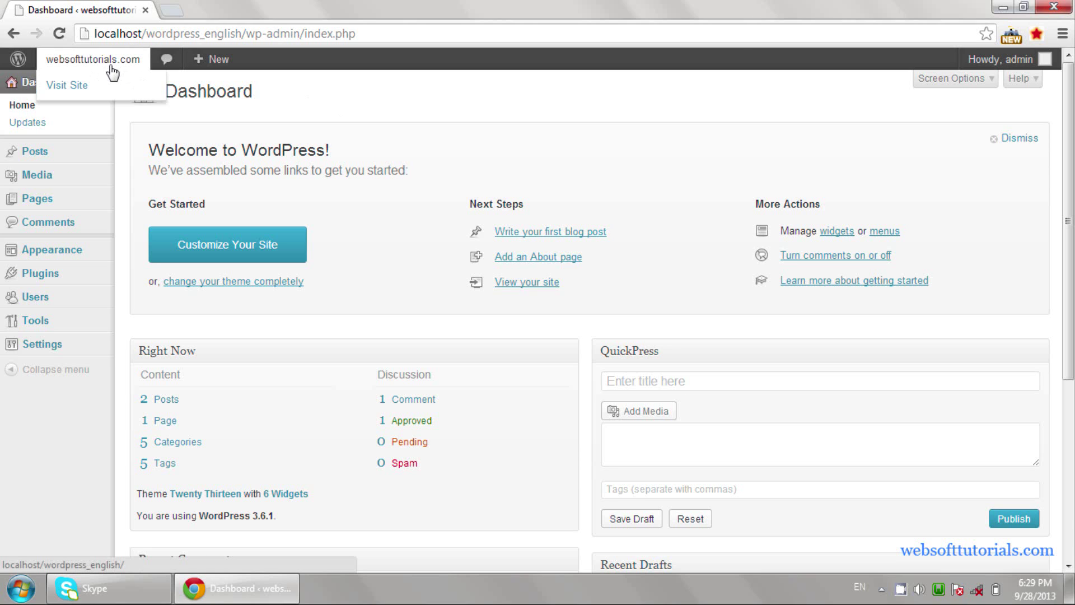
right_click(106, 98)
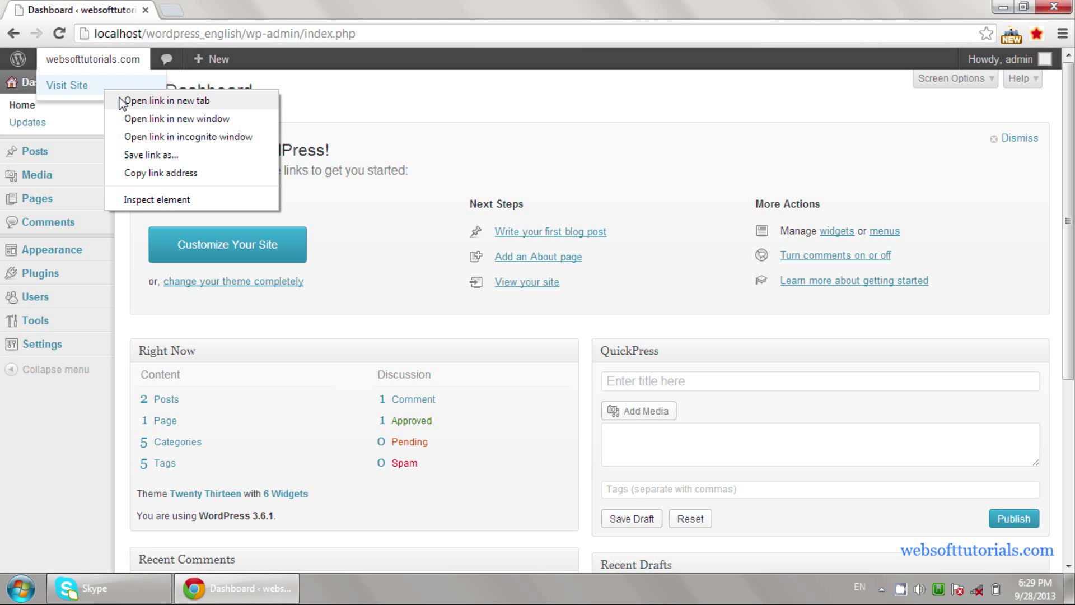
left_click(120, 103)
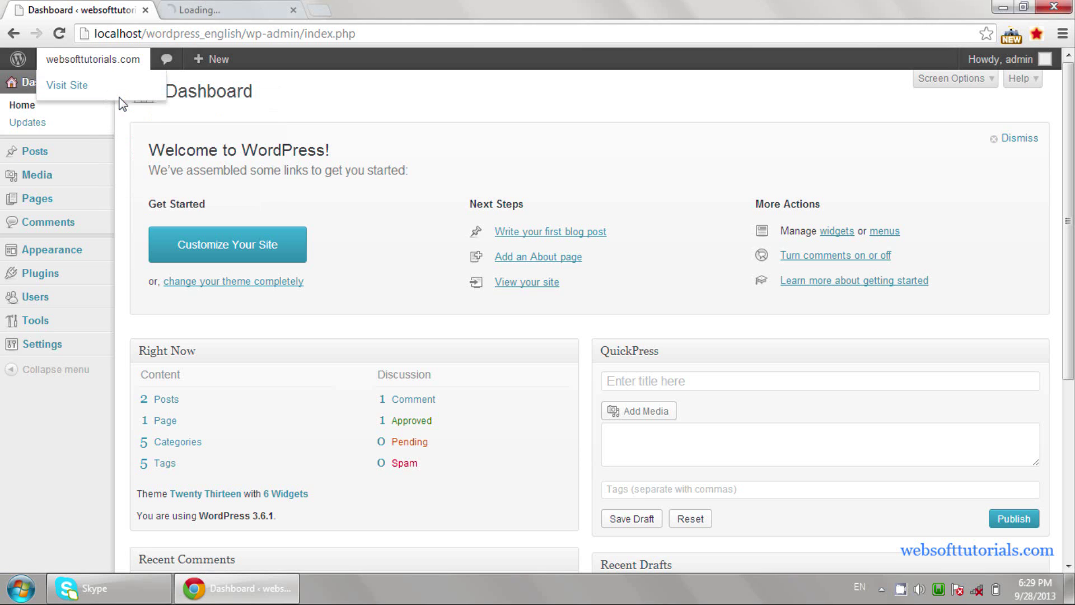
left_click(232, 10)
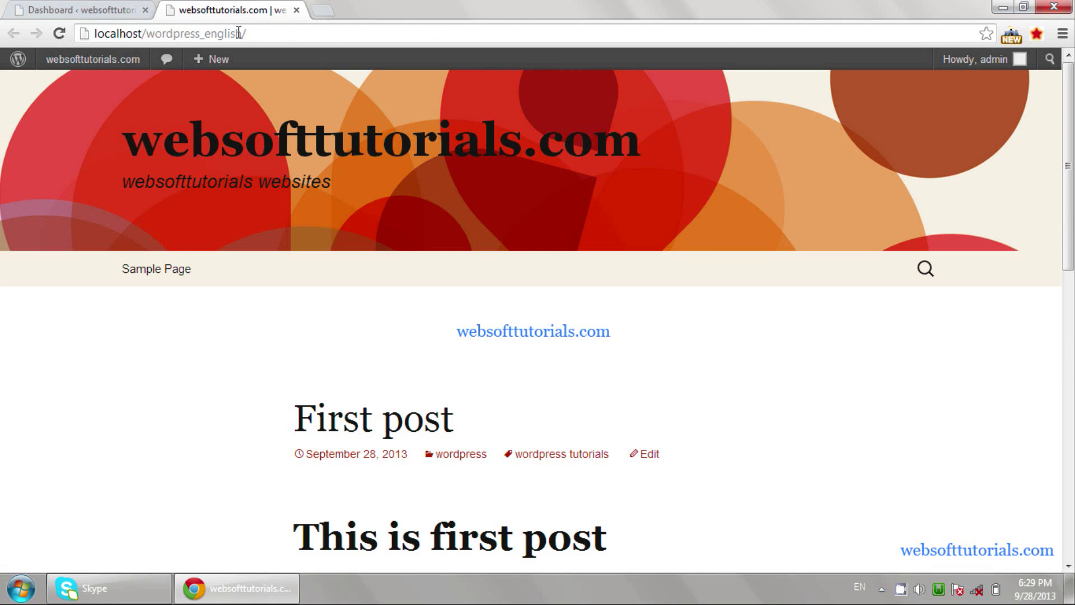
left_click(295, 11)
- Load localhost/wordpress_english in a new Chrome tab
left_click(170, 11)
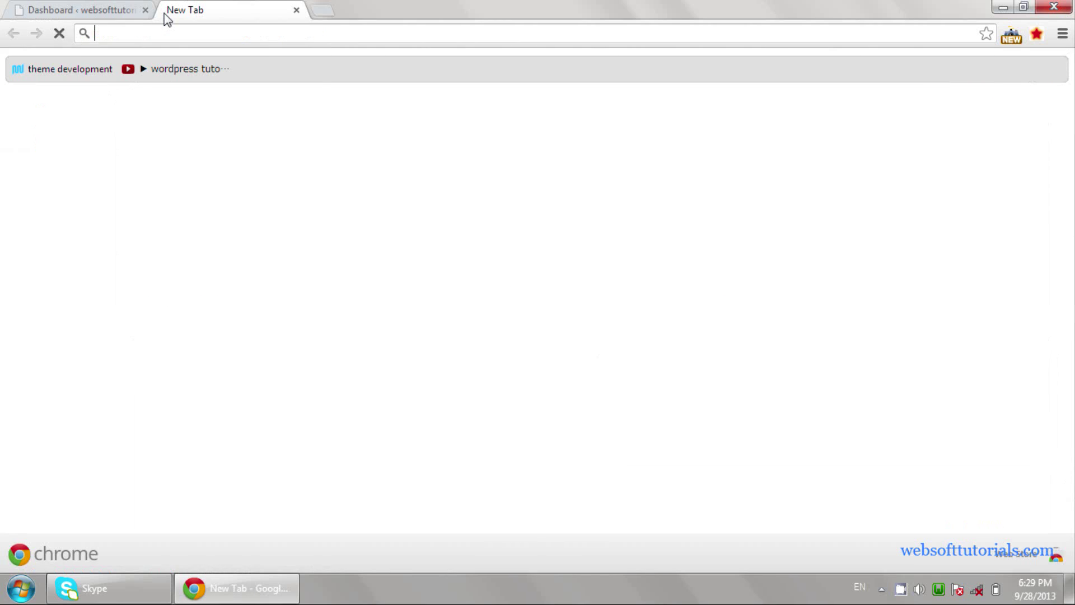
type("localhost/wo")
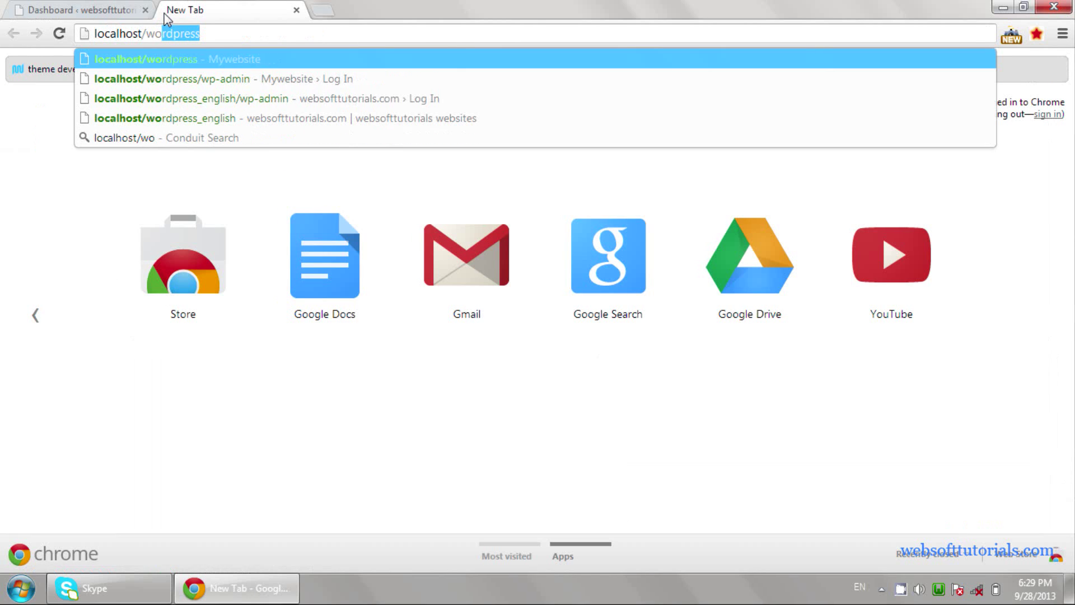
type("rdpress_english")
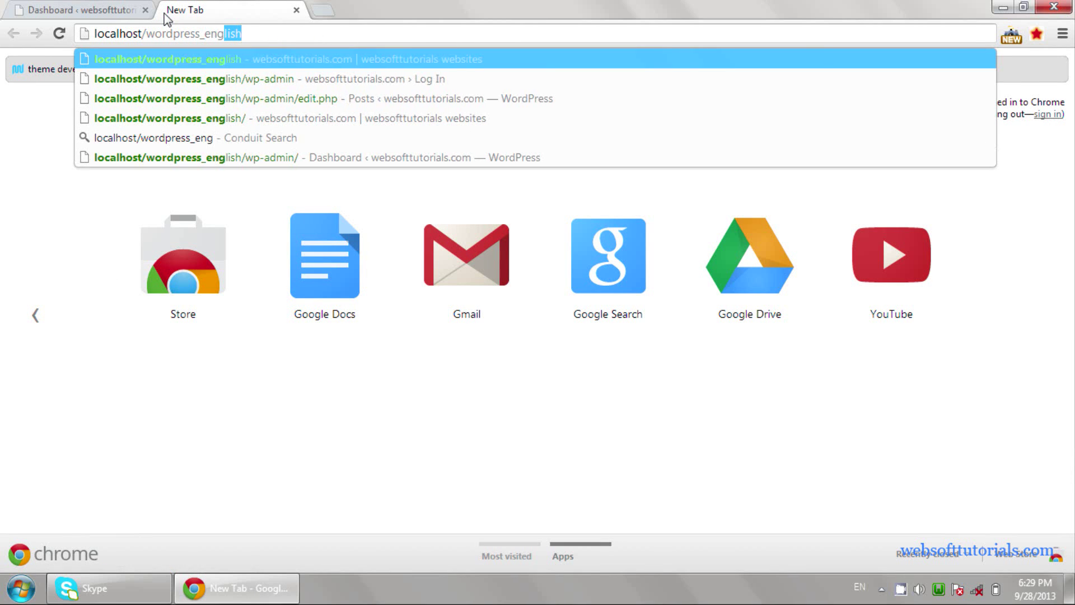
key("Return")
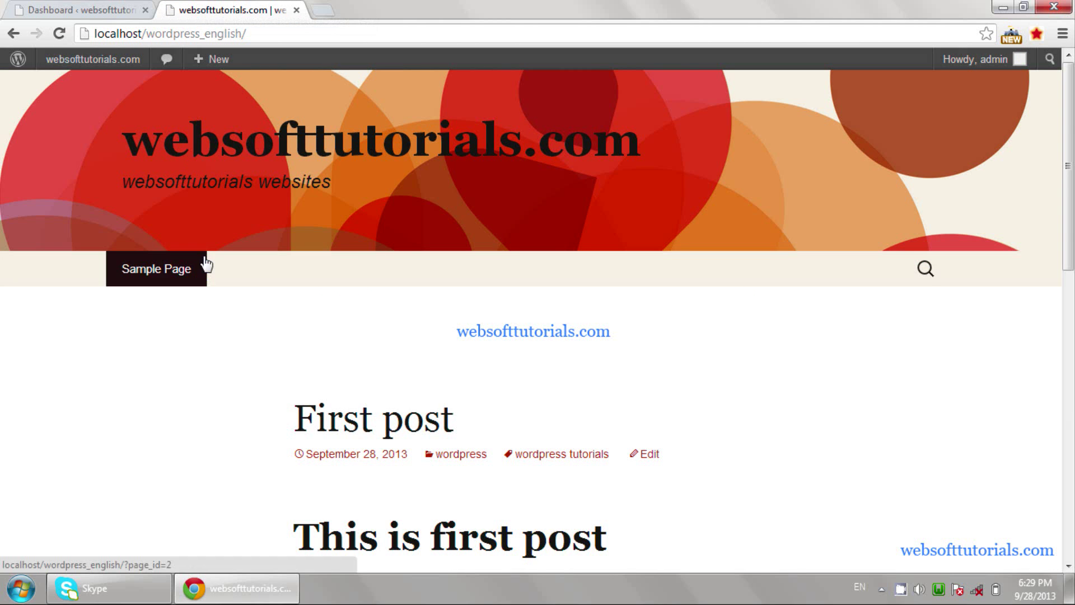
- Scroll the public homepage past First post and Hello world! down to the footer widgets
scroll(207, 259, "down", 10)
scroll(204, 257, "up", 10)
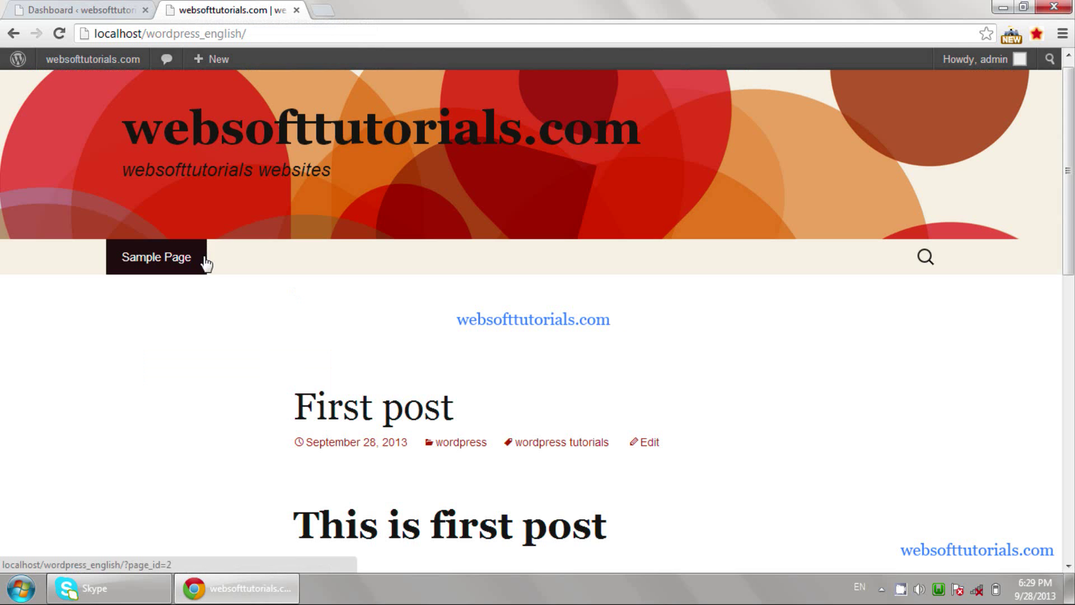
scroll(204, 263, "down", 4)
scroll(347, 263, "up", 1)
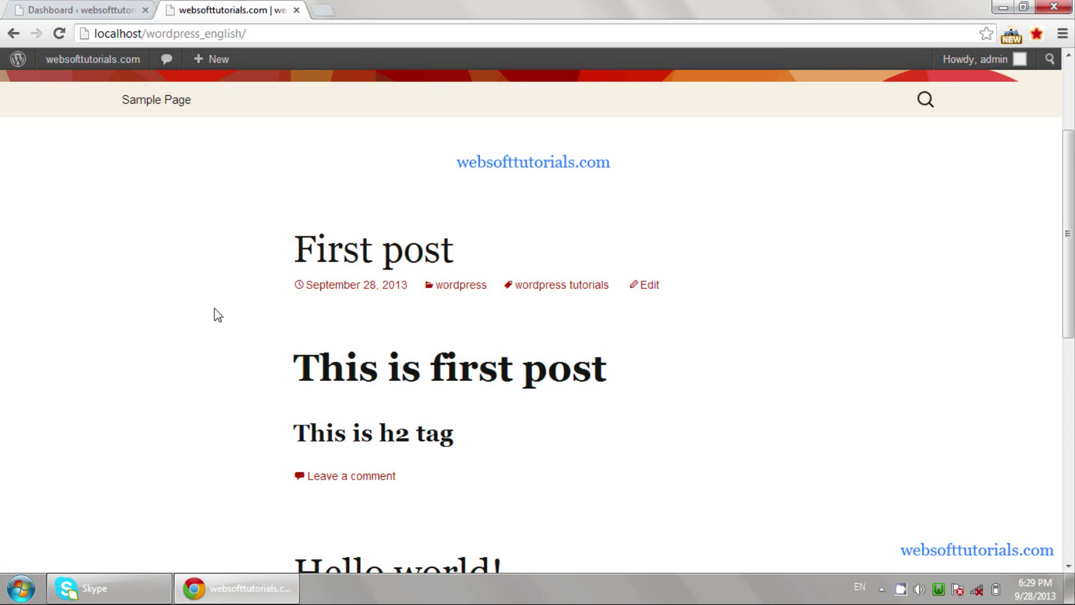
scroll(217, 315, "down", 4)
scroll(216, 315, "up", 4)
scroll(216, 315, "down", 8)
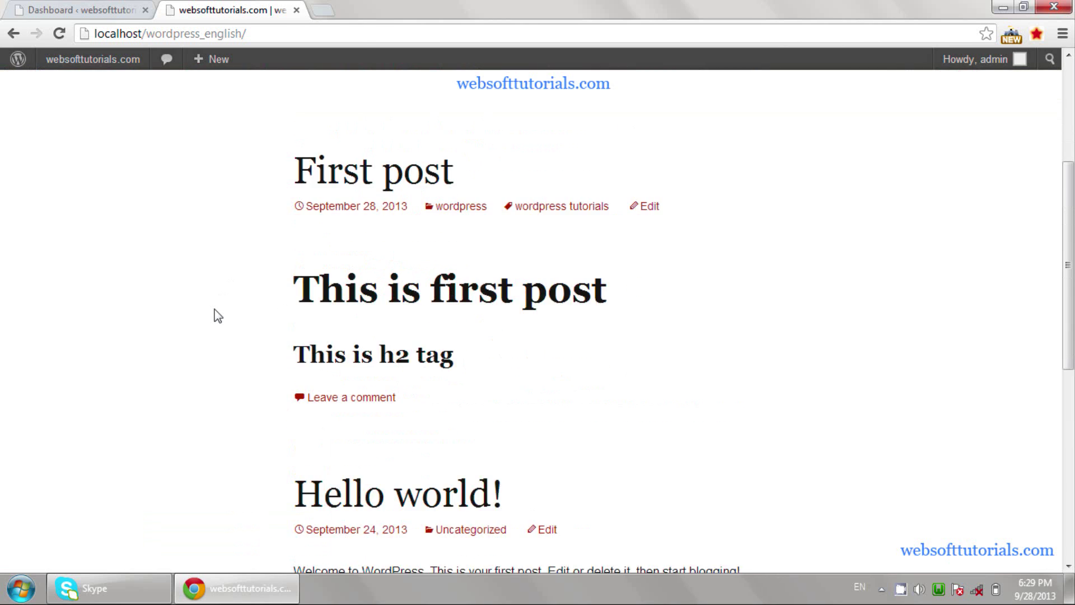
scroll(217, 316, "up", 3)
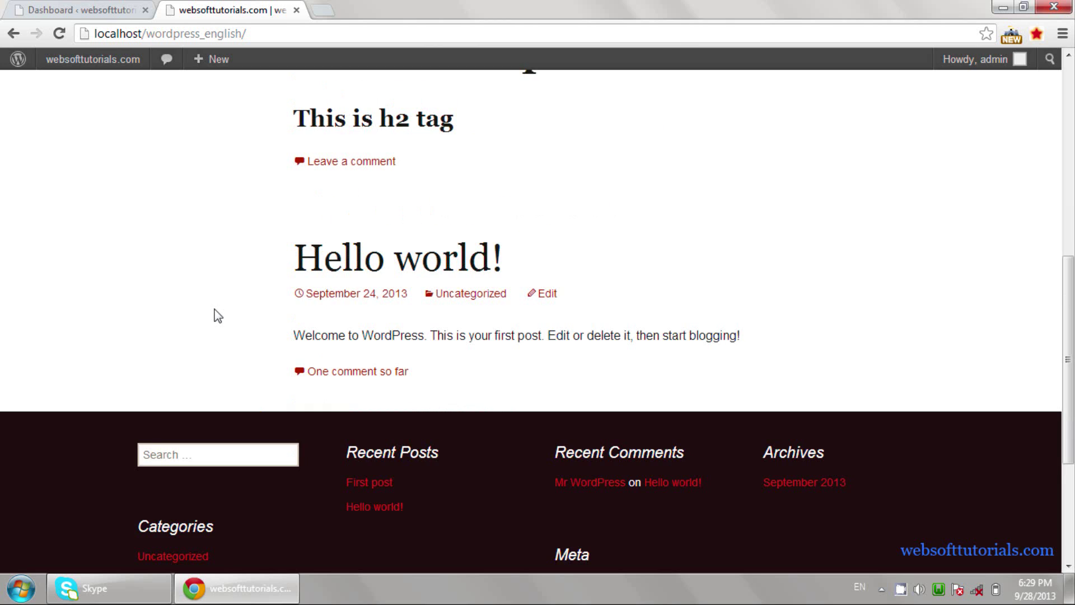
scroll(283, 300, "down", 1)
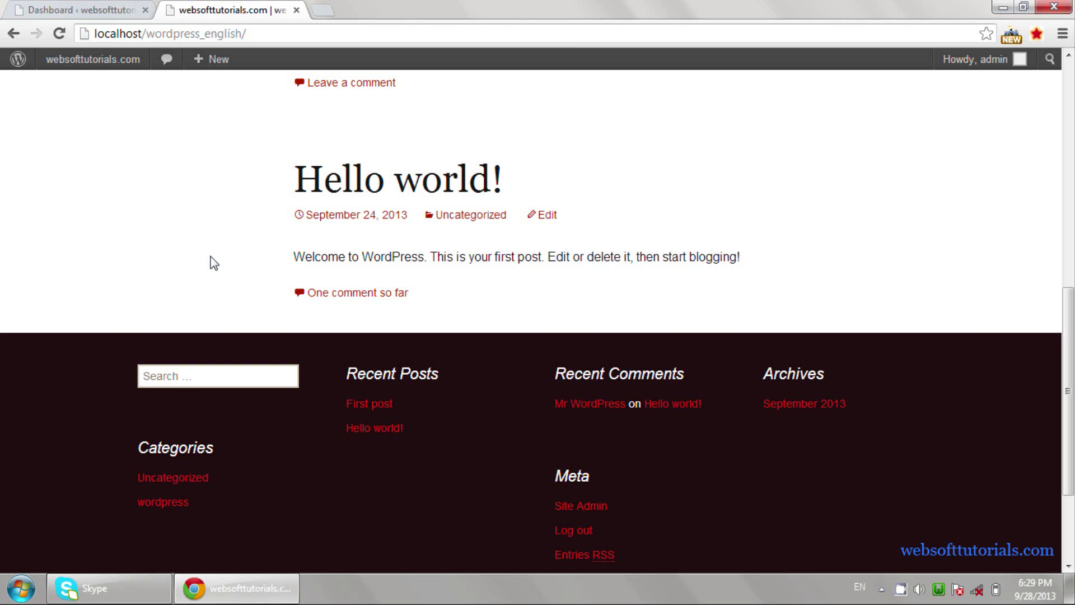
- Switch back to the admin Dashboard tab and scroll it down and back to the top
left_click(103, 9)
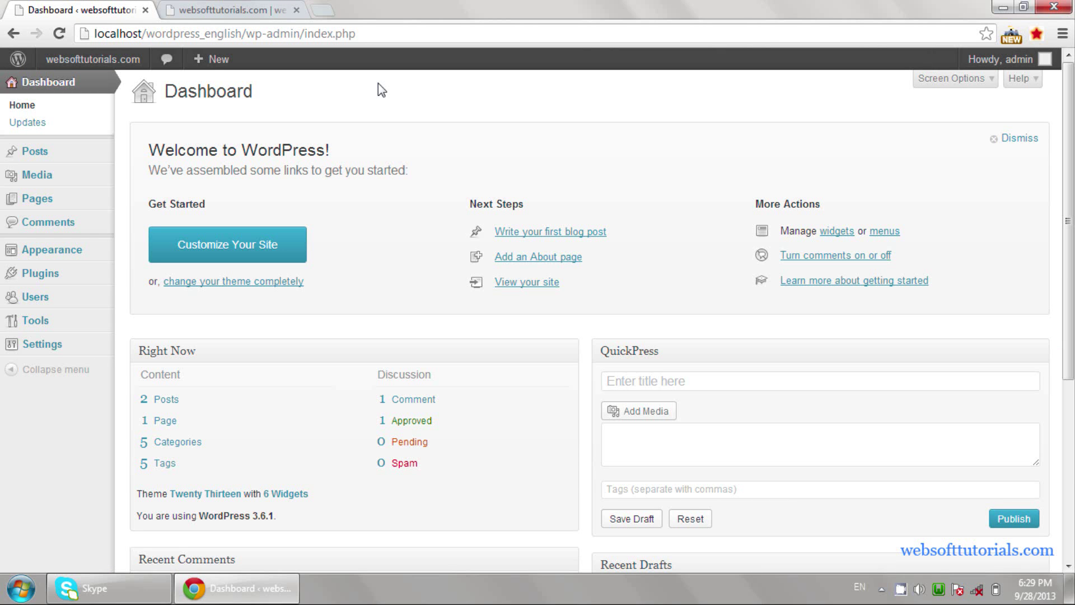
scroll(348, 279, "down", 3)
scroll(347, 279, "up", 1)
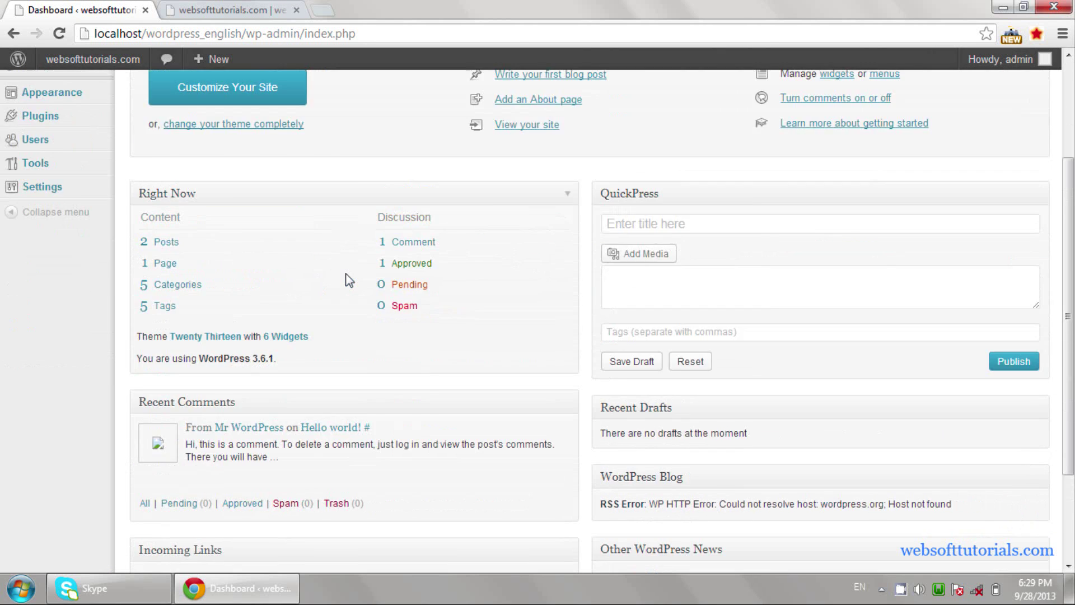
scroll(348, 278, "up", 2)
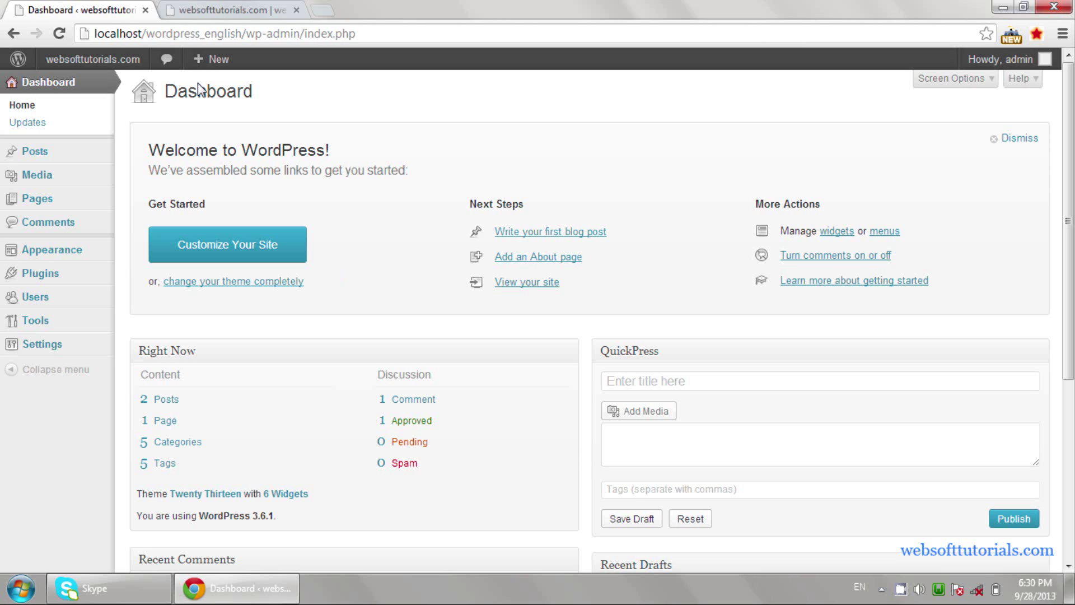
mouse_move(93, 149)
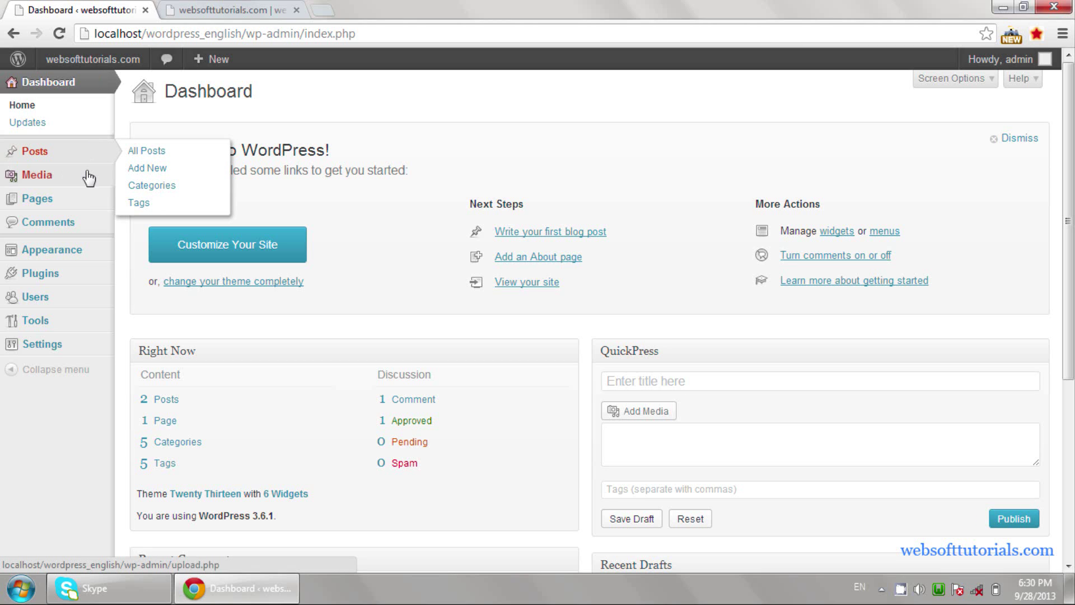